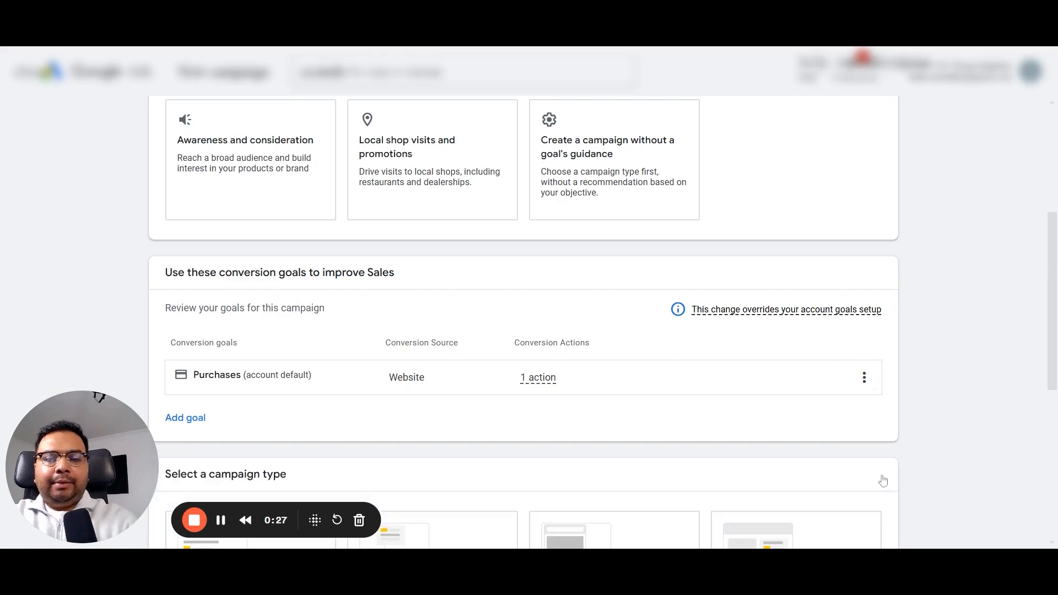
# Choose Performance Max as the campaign type.
pyautogui.scroll(-2, 664, 449)
pyautogui.scroll(-3, 665, 451)
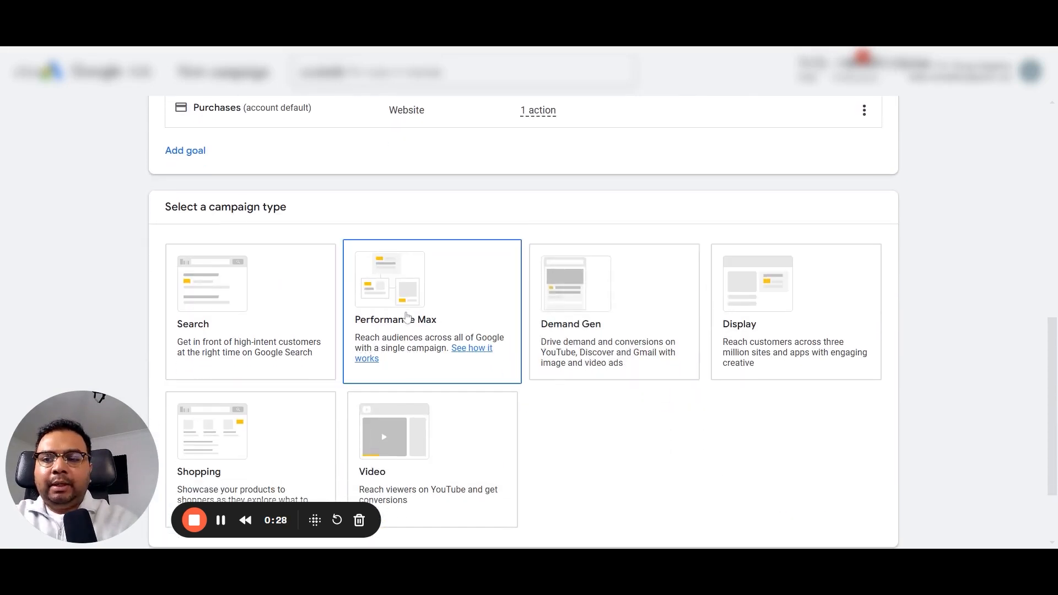
pyautogui.moveTo(198, 208); pyautogui.dragTo(308, 212)
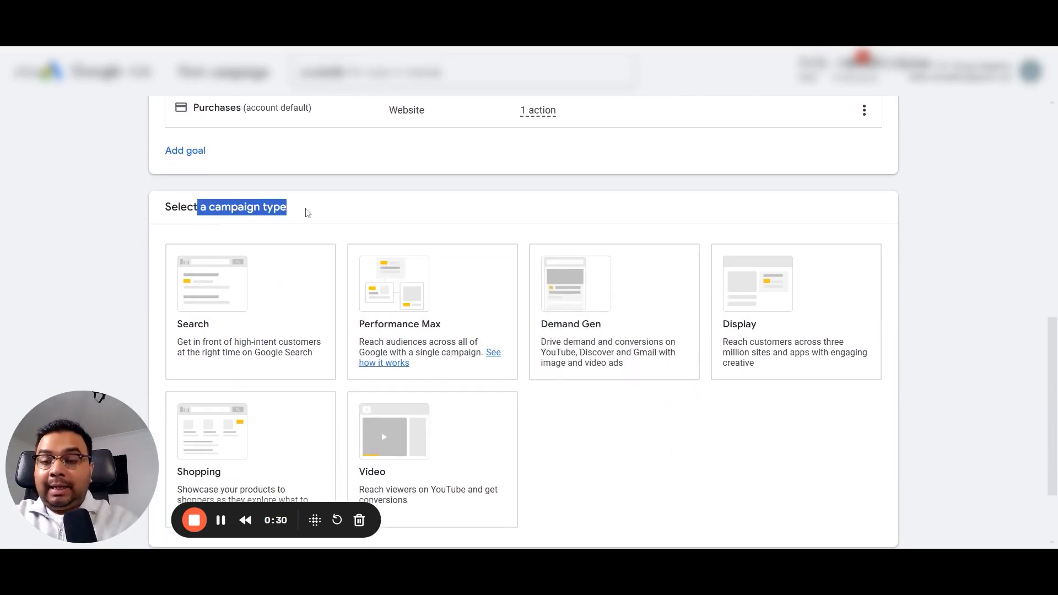
pyautogui.scroll(-1, 306, 211)
pyautogui.click(374, 252)
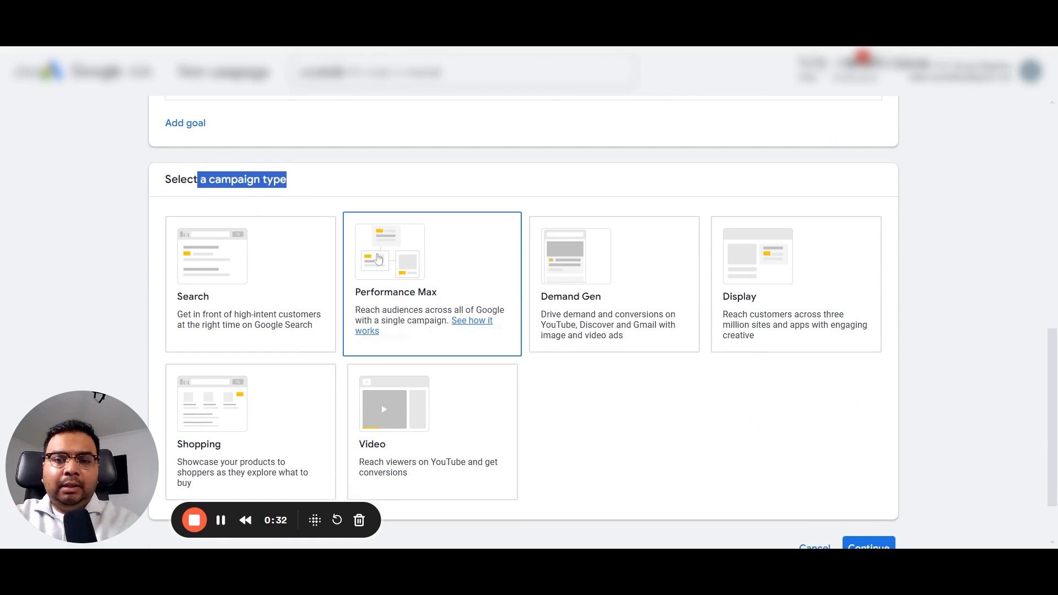
# Name the campaign "PMax - All Products - USA" and continue to the bidding settings.
pyautogui.scroll(-2, 397, 279)
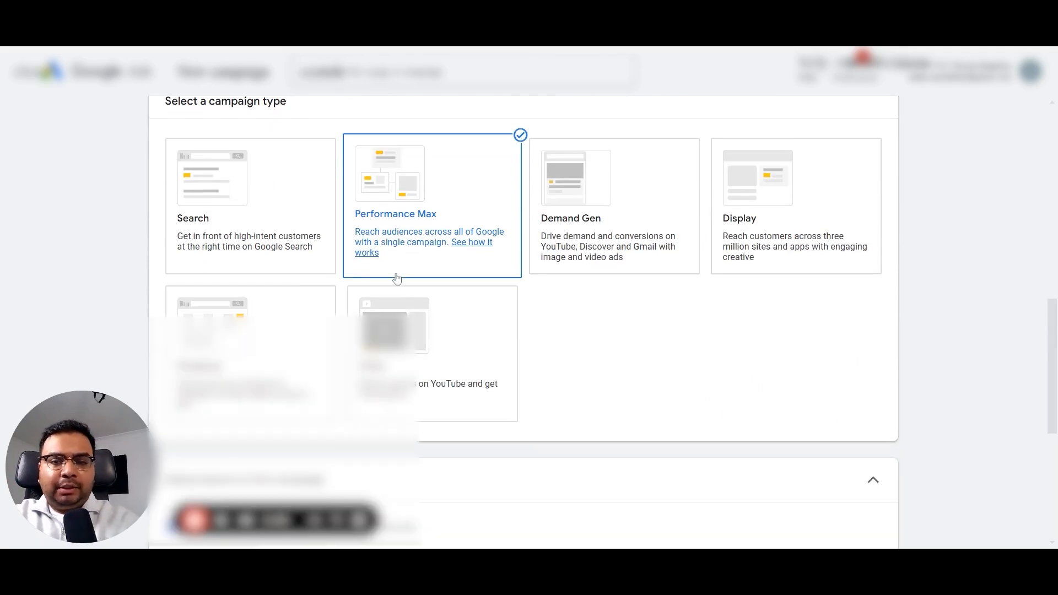
pyautogui.scroll(-3, 396, 278)
pyautogui.scroll(-1, 322, 274)
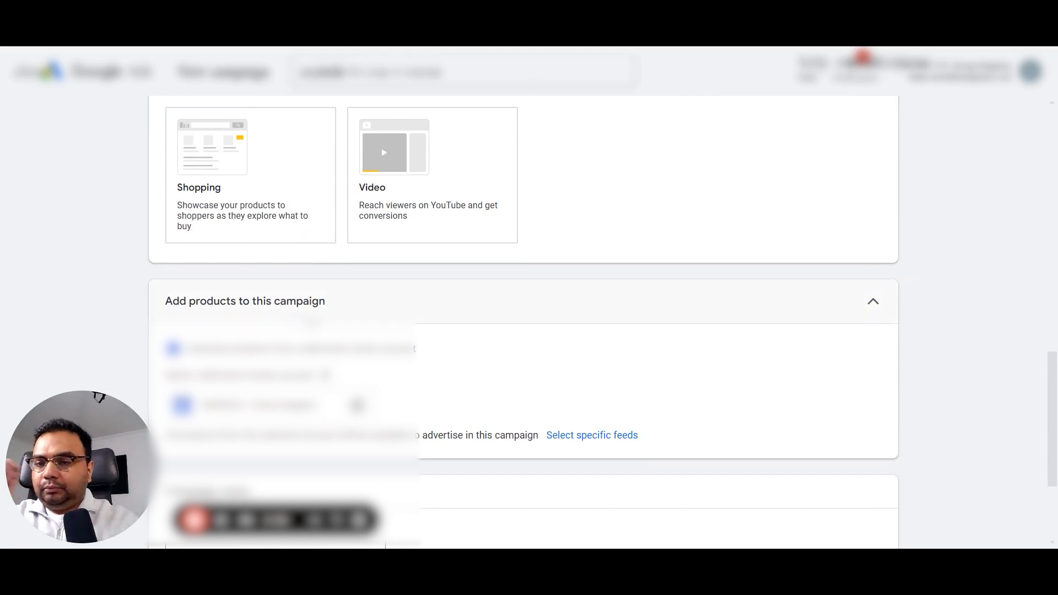
pyautogui.scroll(-1, 602, 303)
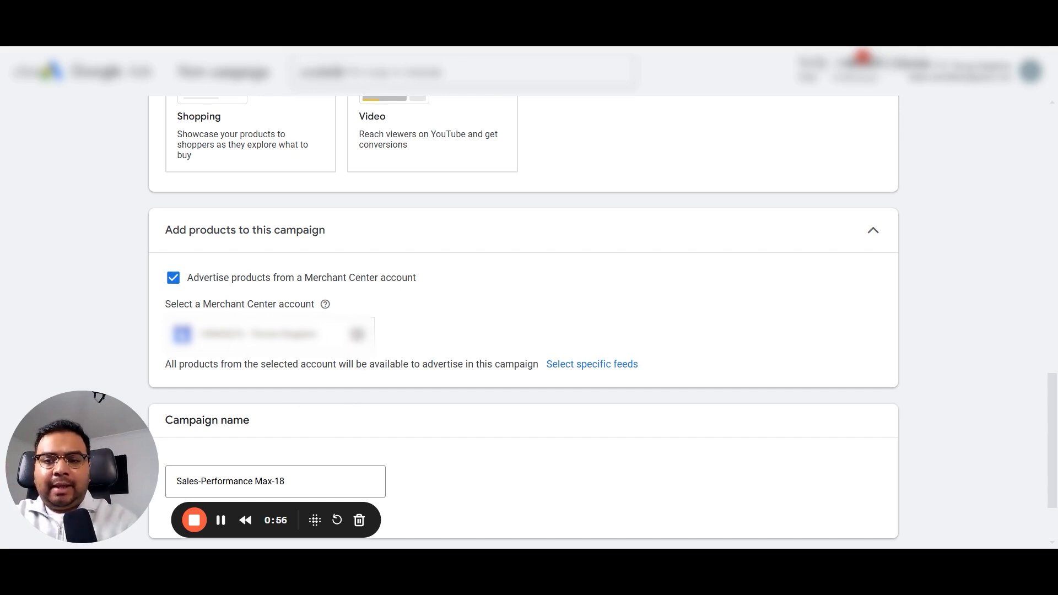
pyautogui.scroll(-1, 281, 378)
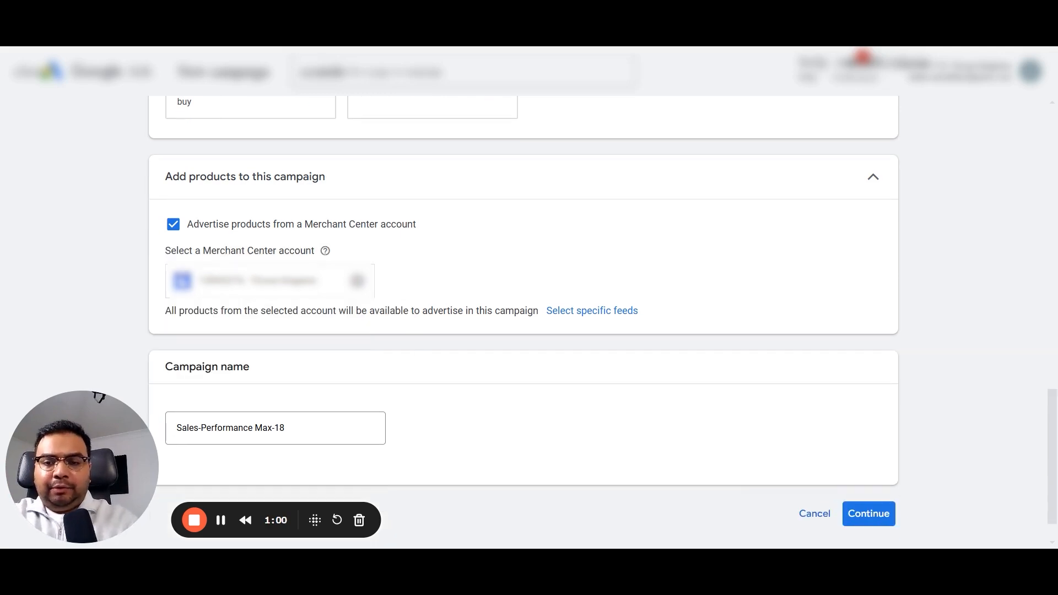
pyautogui.click(280, 428)
pyautogui.hotkey('ctrl', 'a')
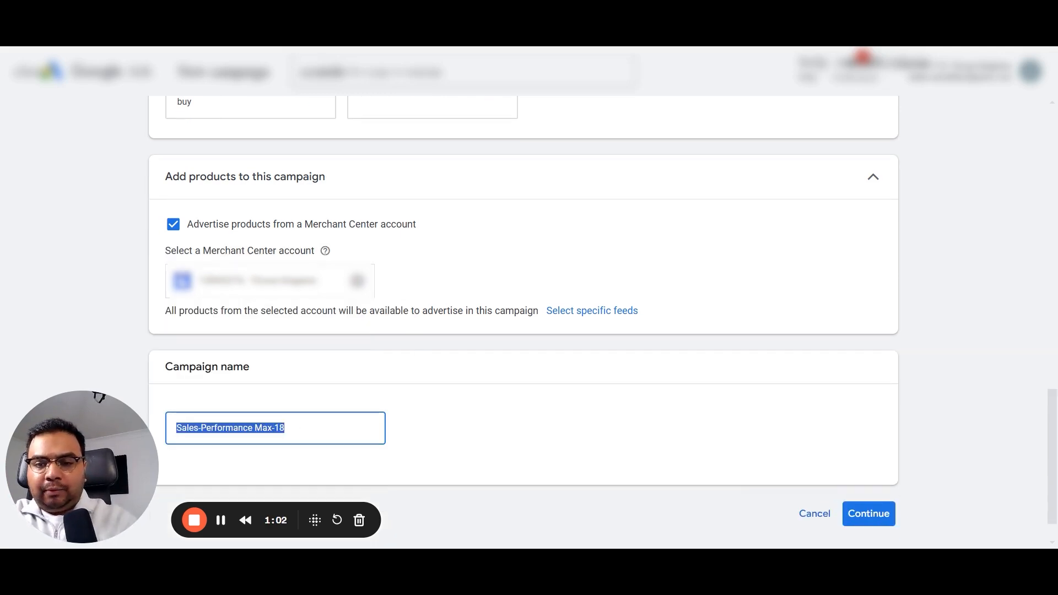
pyautogui.write('P/max')
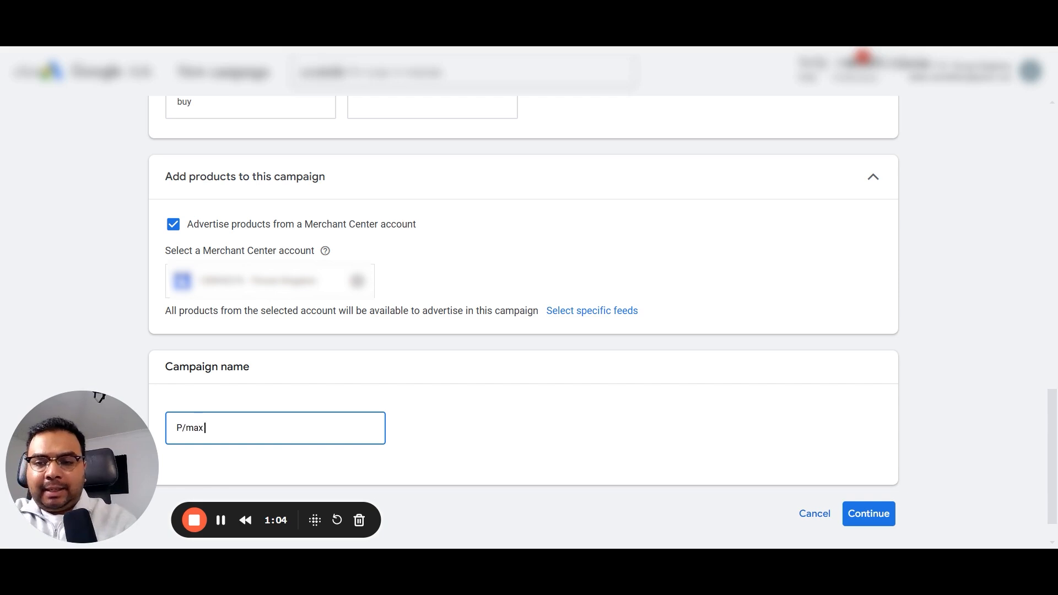
pyautogui.press('BackSpace')
pyautogui.press('BackSpace')
pyautogui.press('BackSpace')
pyautogui.press('BackSpace')
pyautogui.press('BackSpace')
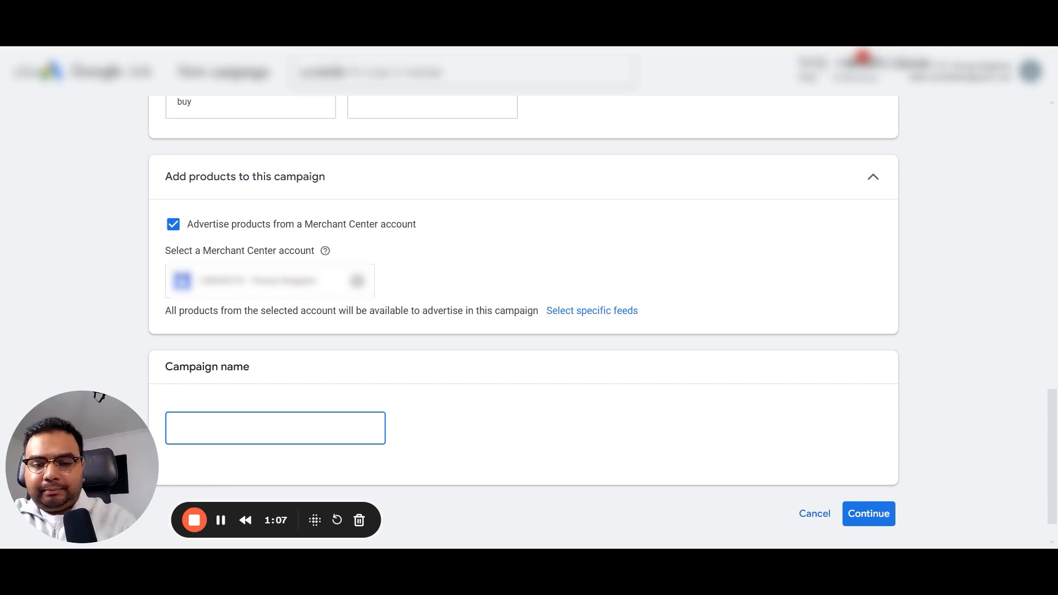
pyautogui.write('P')
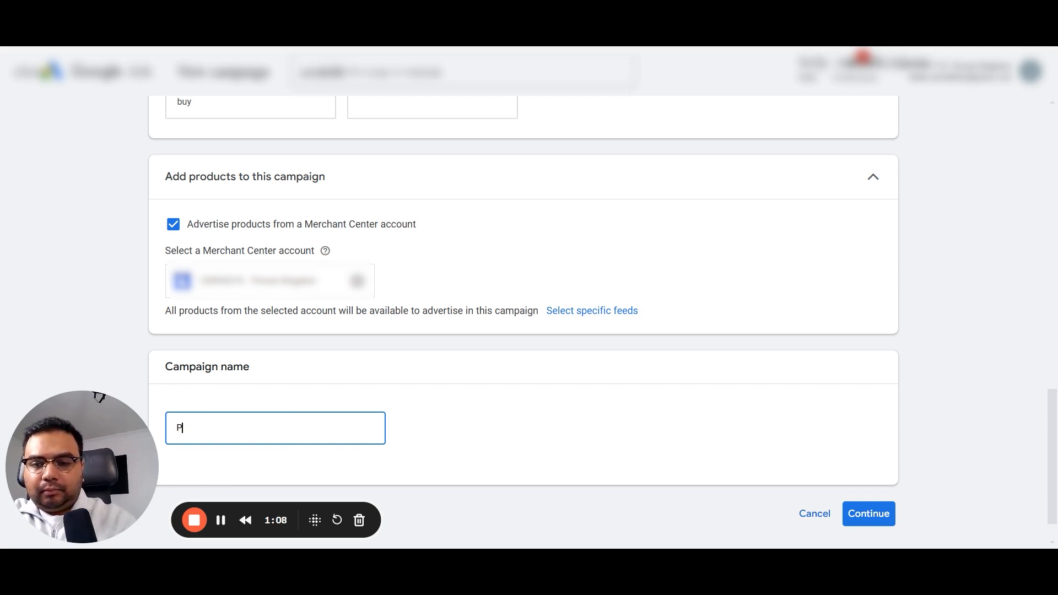
pyautogui.write('Max - ')
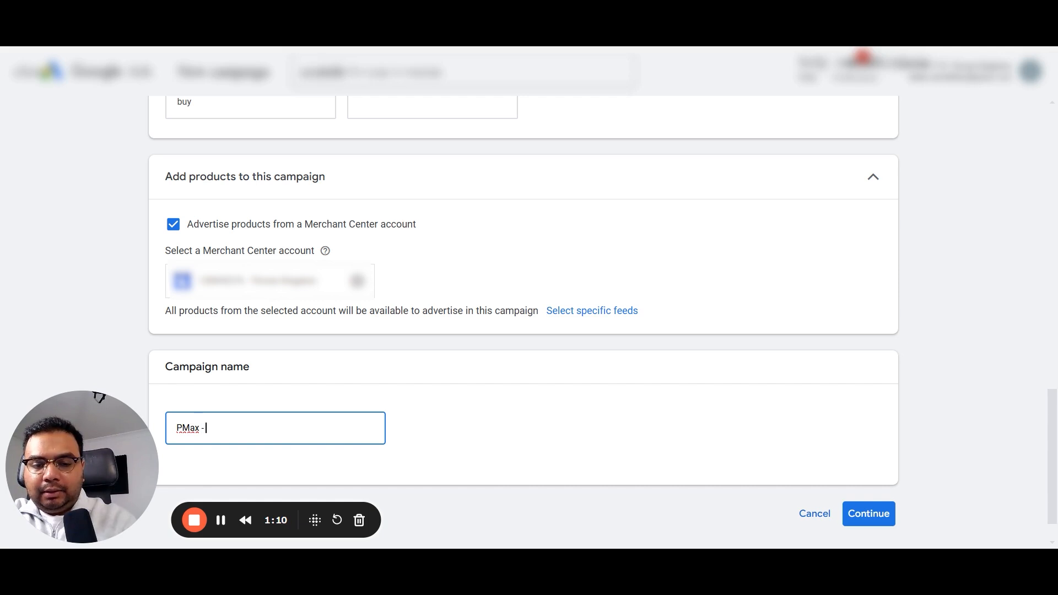
pyautogui.write('All Produc')
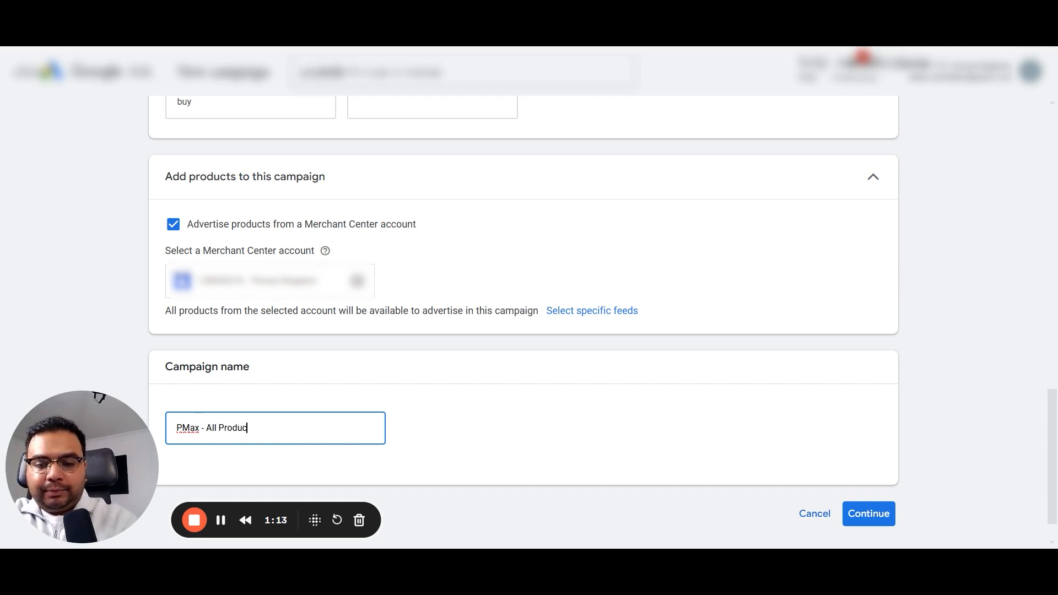
pyautogui.write('ts - USA')
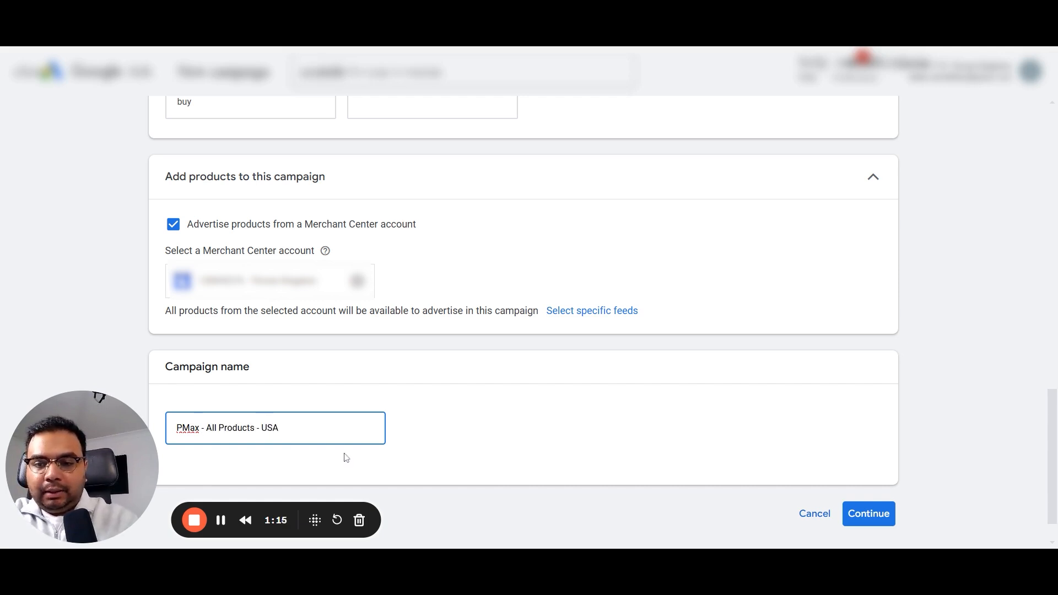
pyautogui.scroll(-1, 613, 386)
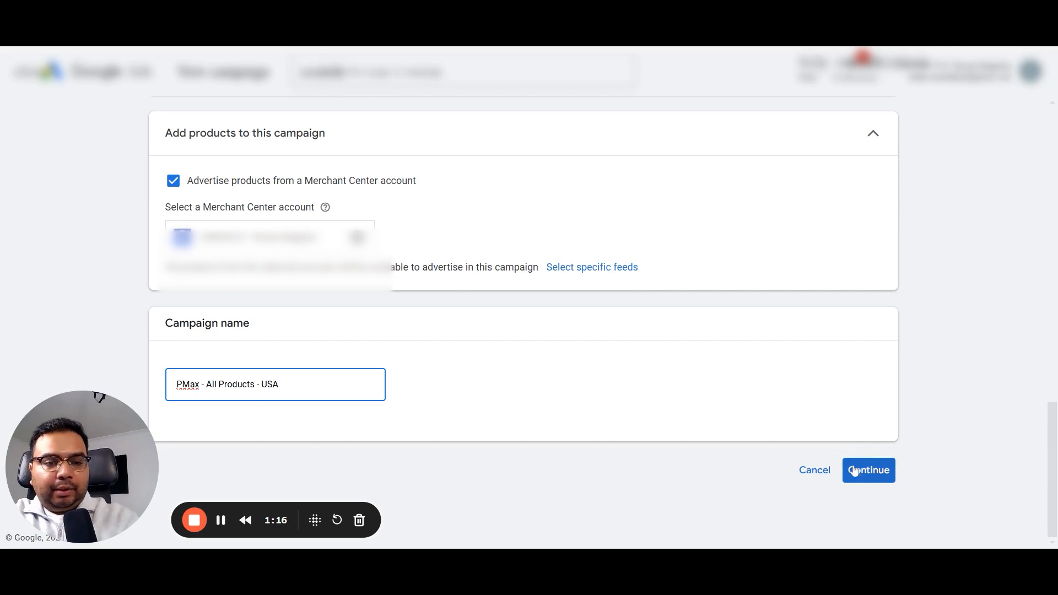
pyautogui.click(877, 485)
pyautogui.click(723, 444)
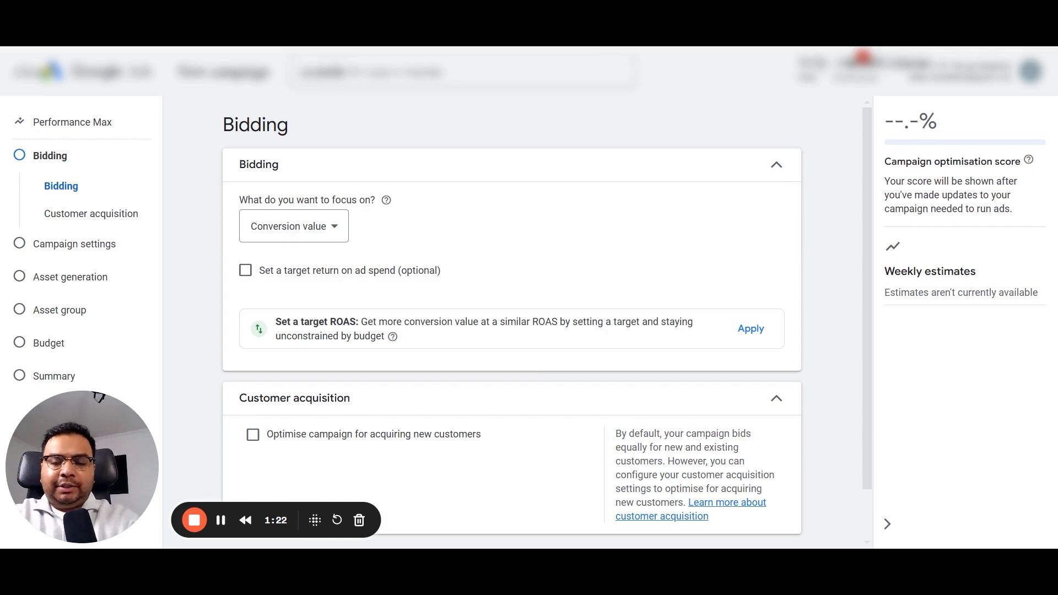
# Focus bidding on Conversion value and enable optimising the campaign for acquiring new customers, continuing to the campaign settings.
pyautogui.click(297, 240)
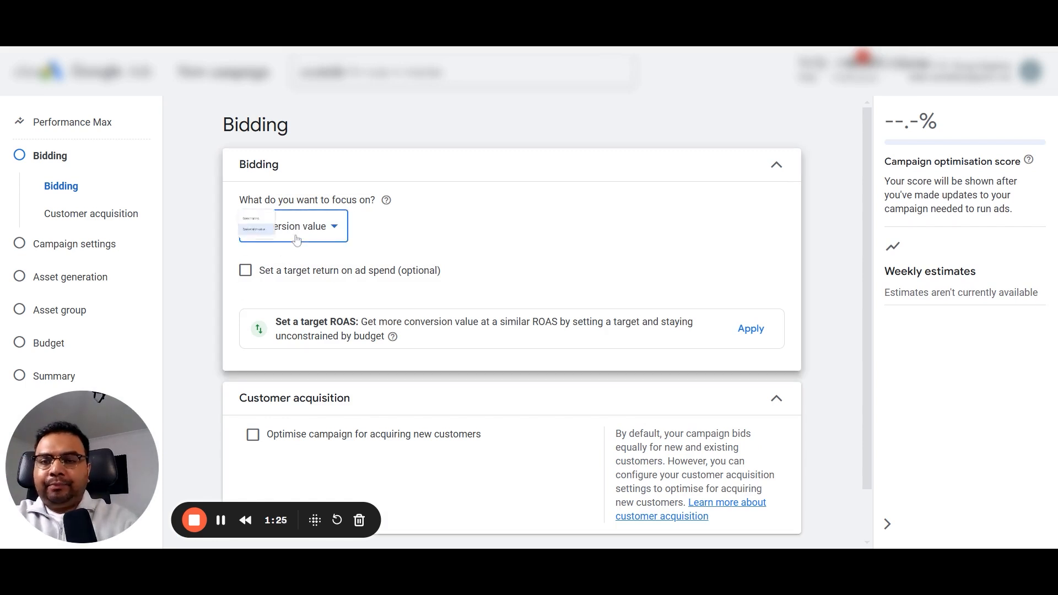
pyautogui.click(292, 273)
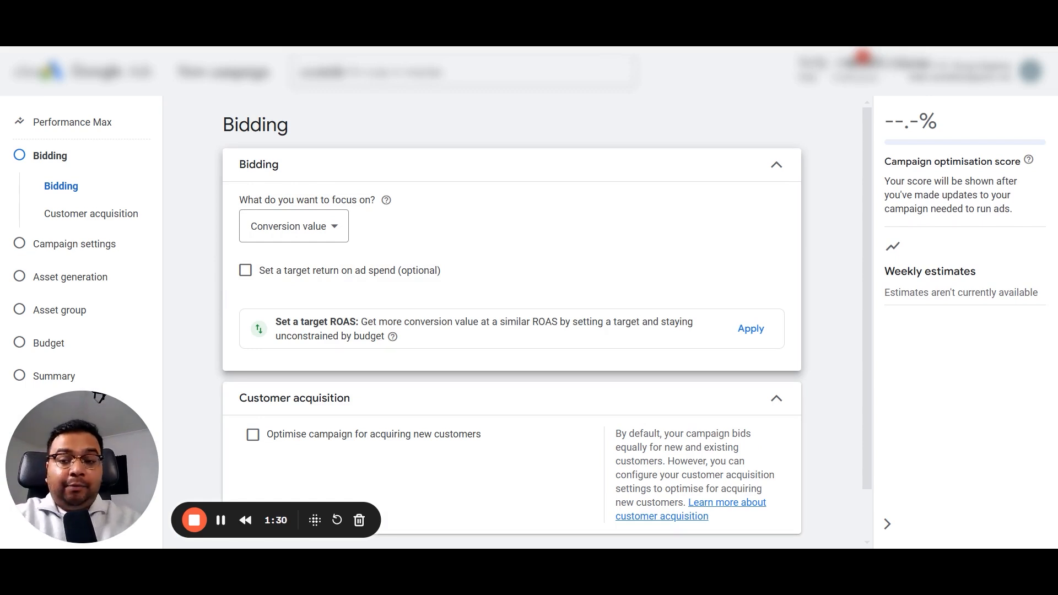
pyautogui.scroll(-1, 218, 361)
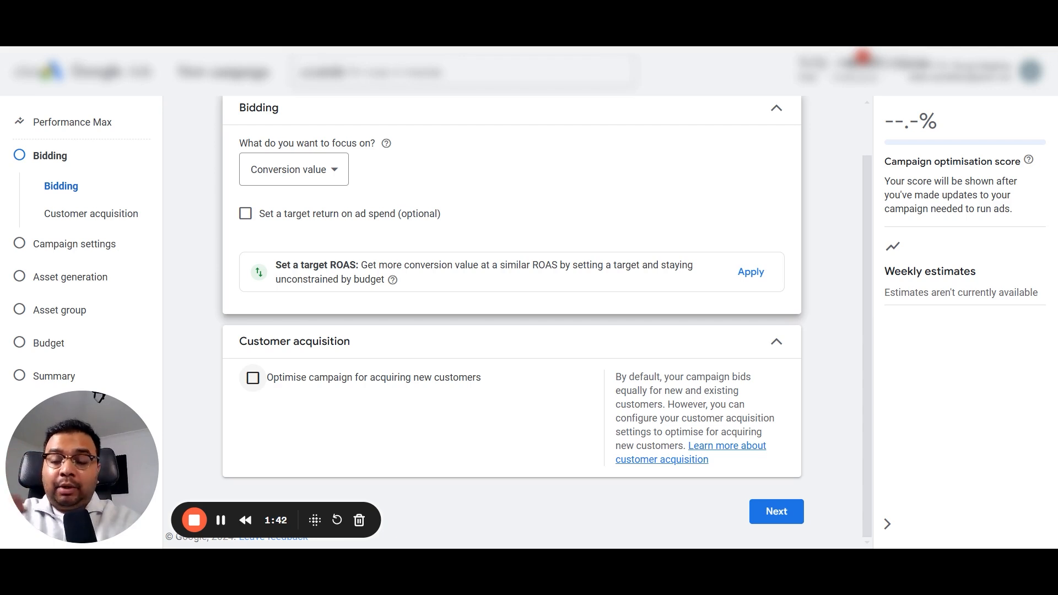
pyautogui.click(252, 377)
pyautogui.click(252, 377)
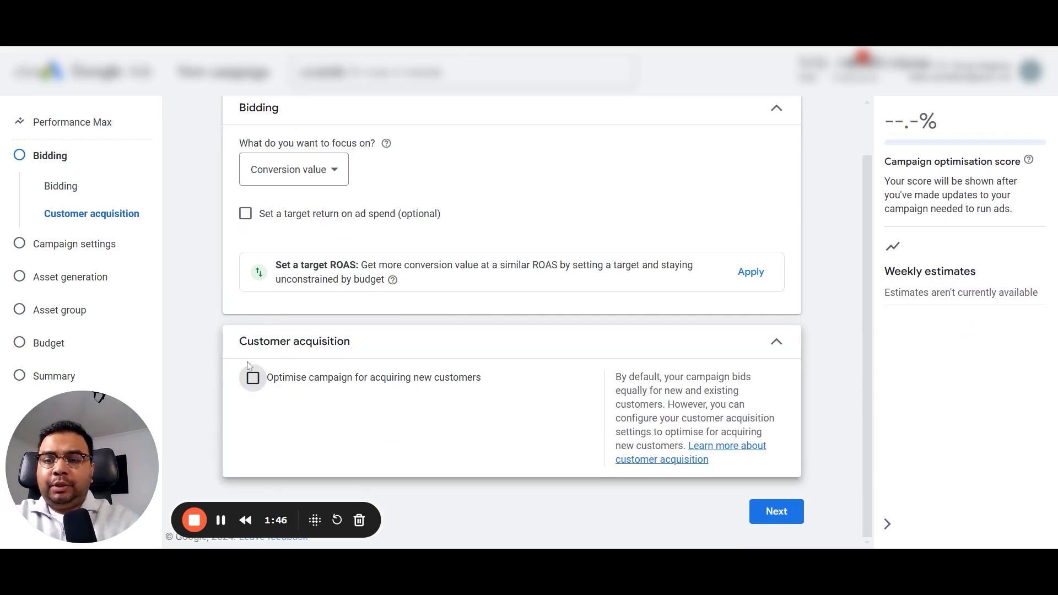
pyautogui.click(252, 378)
pyautogui.scroll(-1, 231, 385)
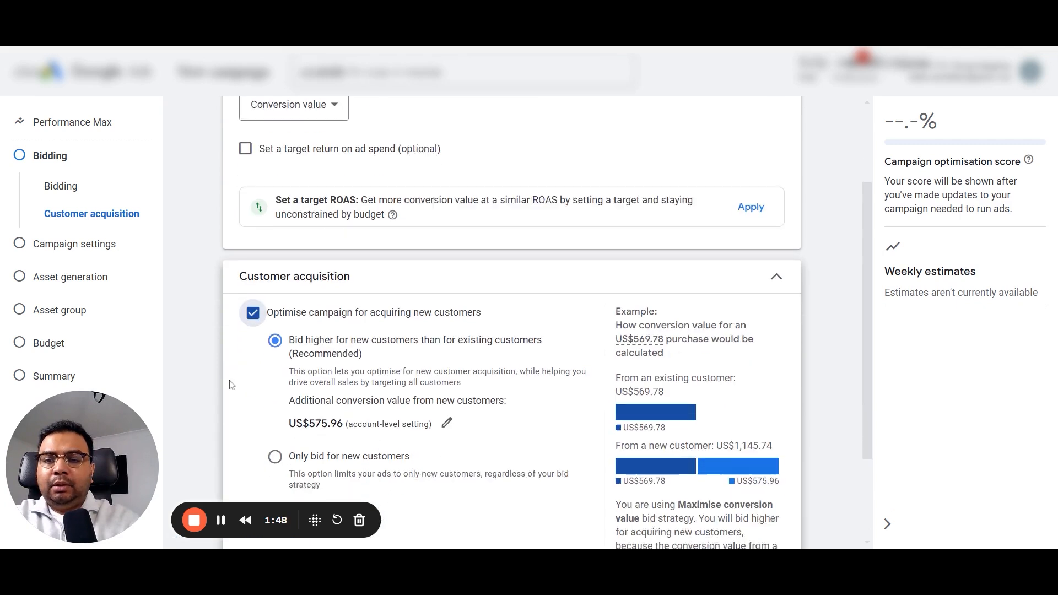
pyautogui.scroll(-1, 234, 389)
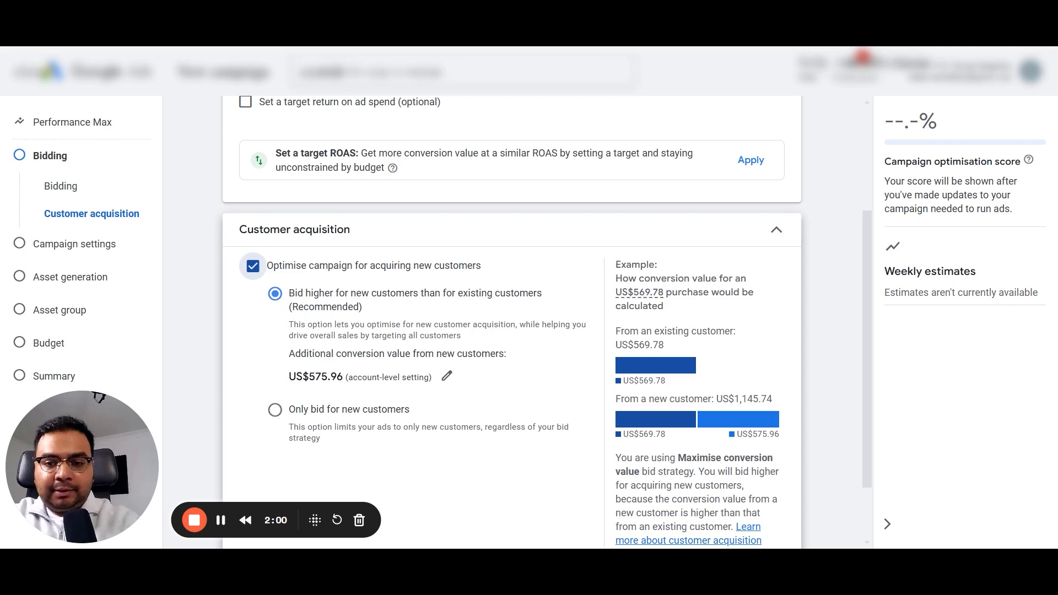
pyautogui.scroll(-2, 539, 462)
pyautogui.click(771, 518)
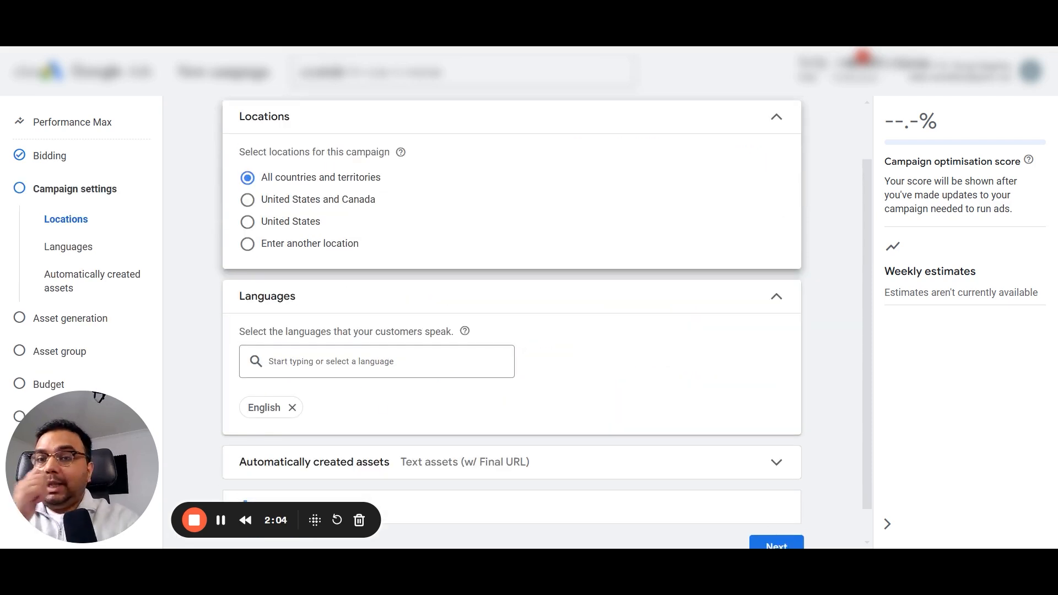
# Set the campaign location to United States and keep English as the customers' language.
pyautogui.click(295, 254)
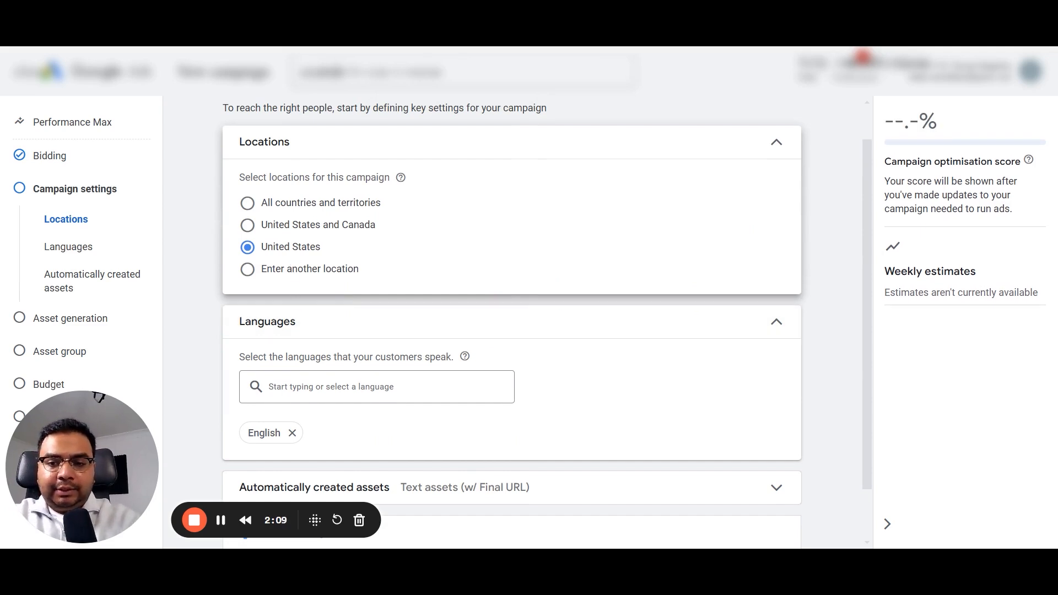
pyautogui.scroll(-1, 307, 380)
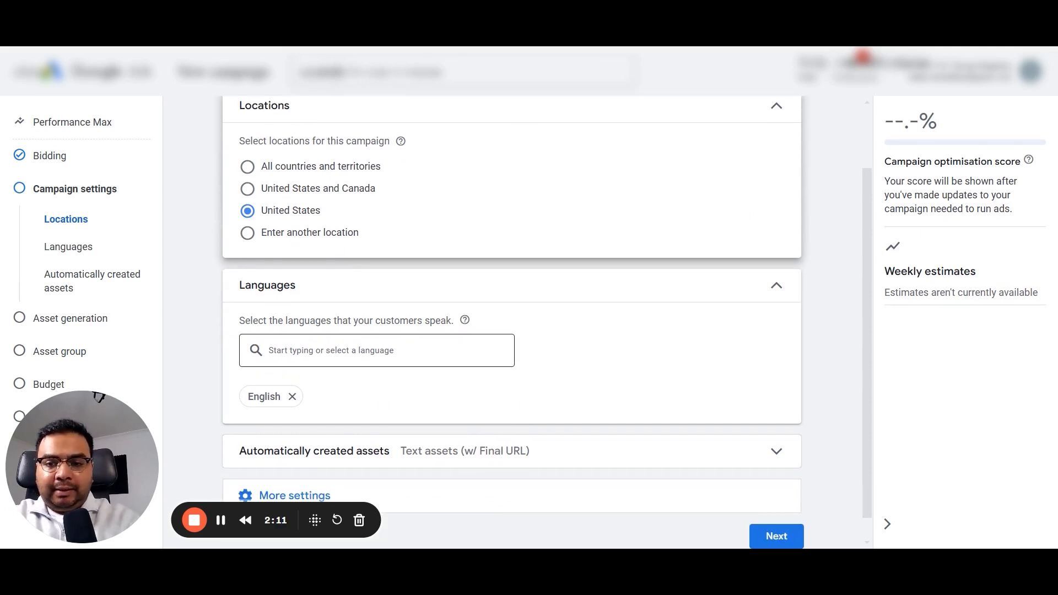
pyautogui.click(259, 355)
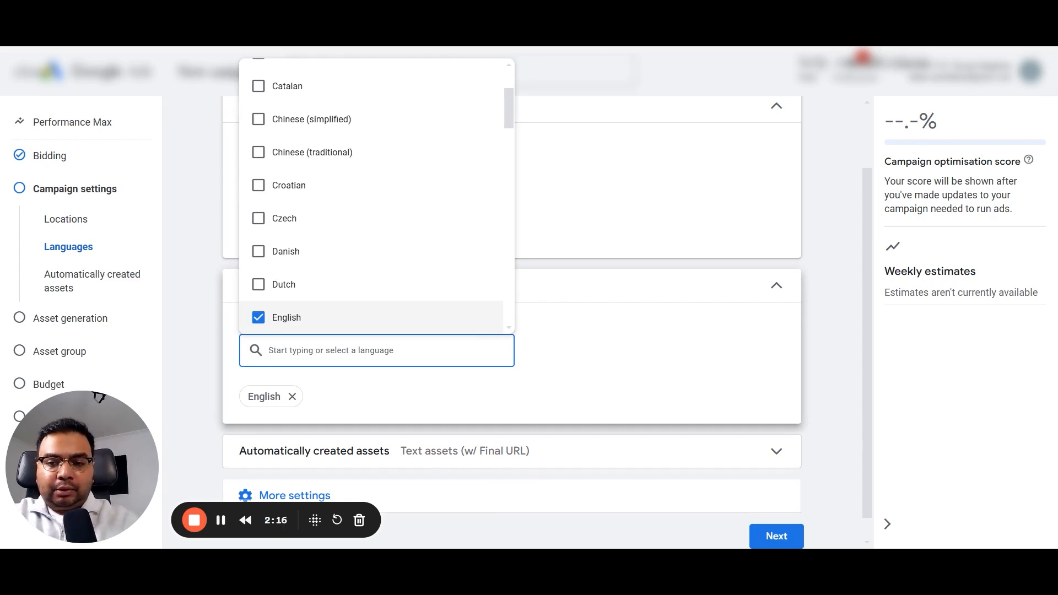
pyautogui.click(820, 437)
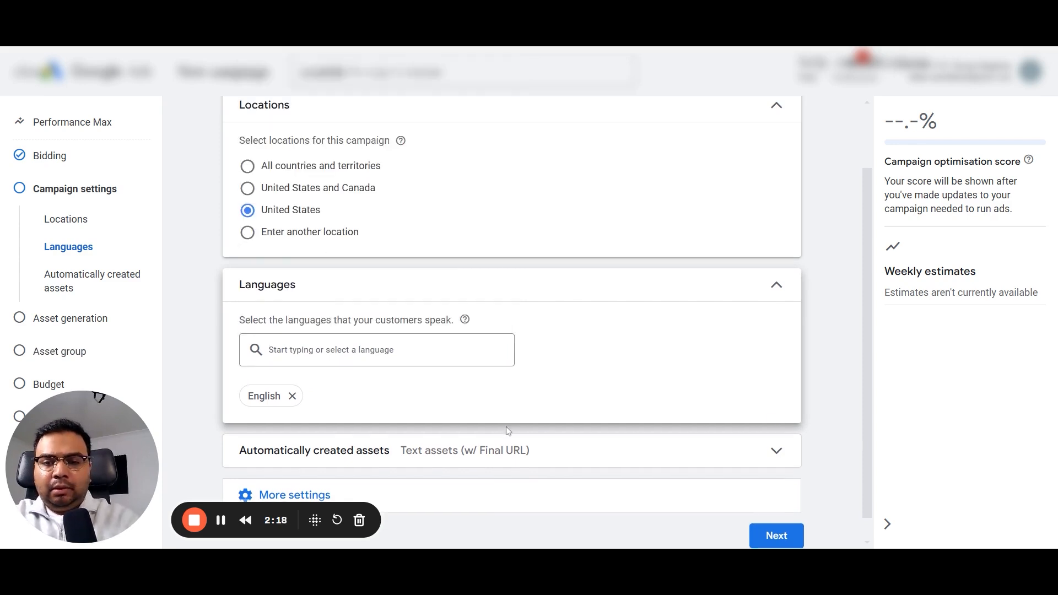
# Turn off the automatically created Text assets and Final URL options and continue to asset generation.
pyautogui.click(447, 446)
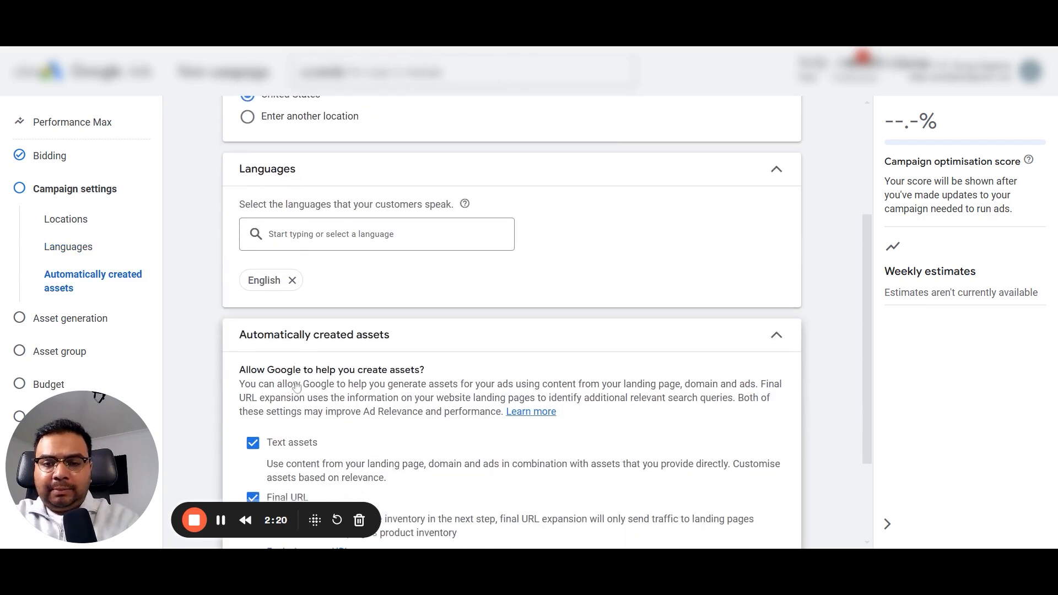
pyautogui.scroll(-2, 296, 387)
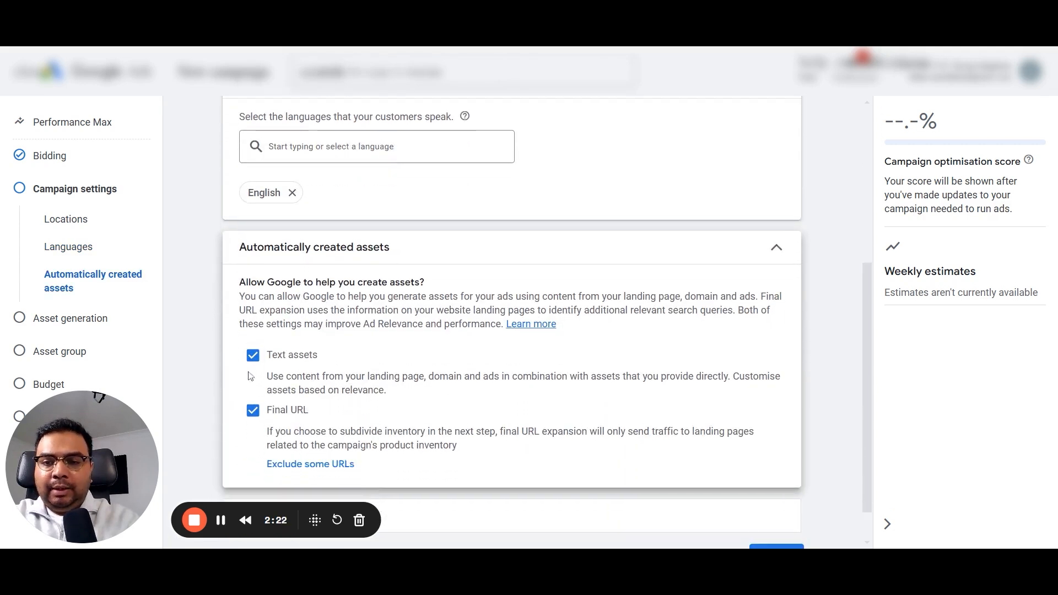
pyautogui.click(253, 355)
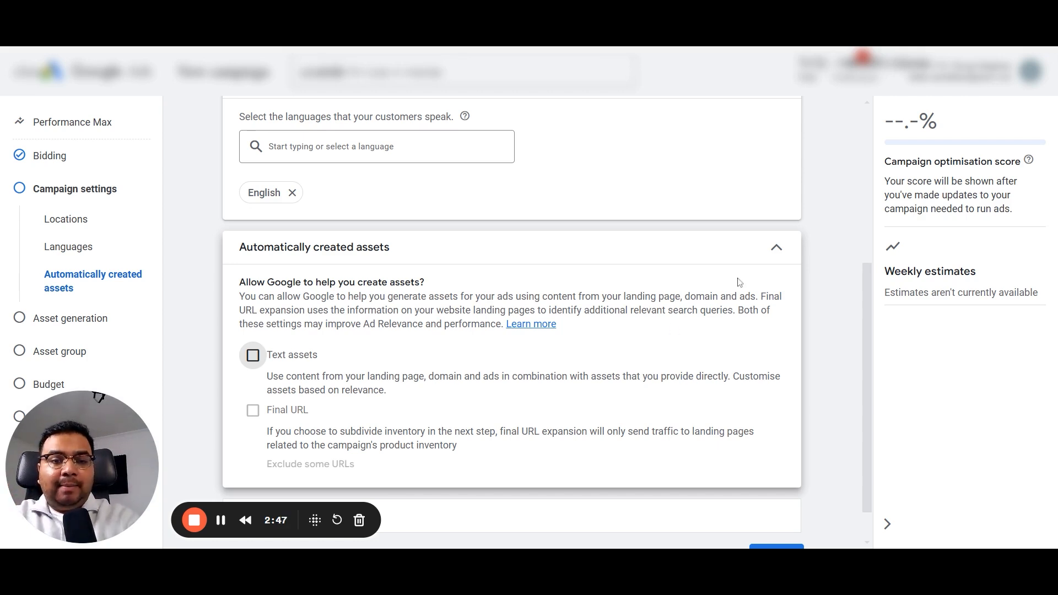
pyautogui.click(773, 255)
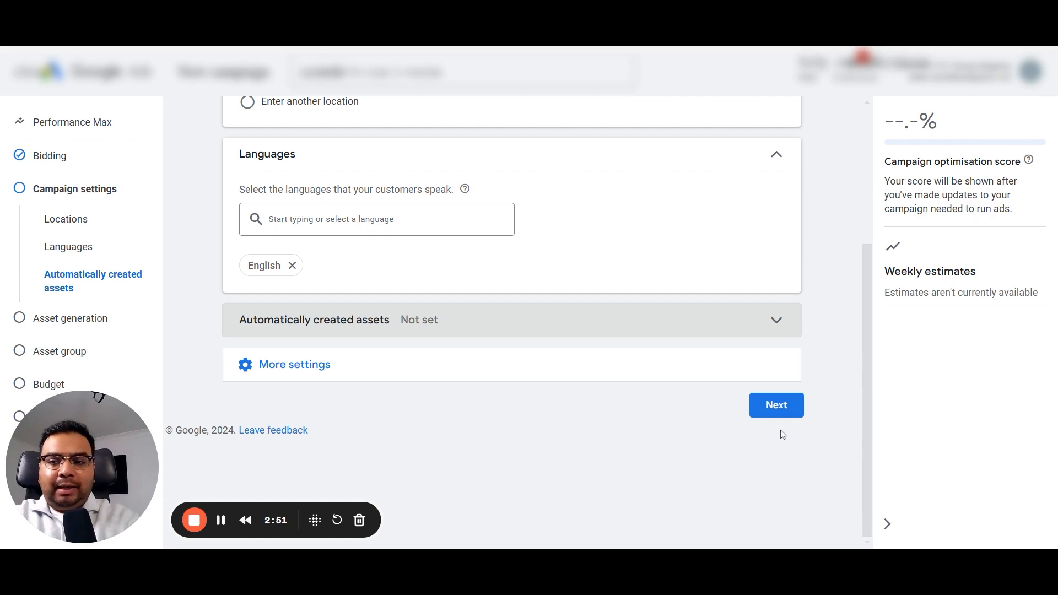
pyautogui.click(791, 414)
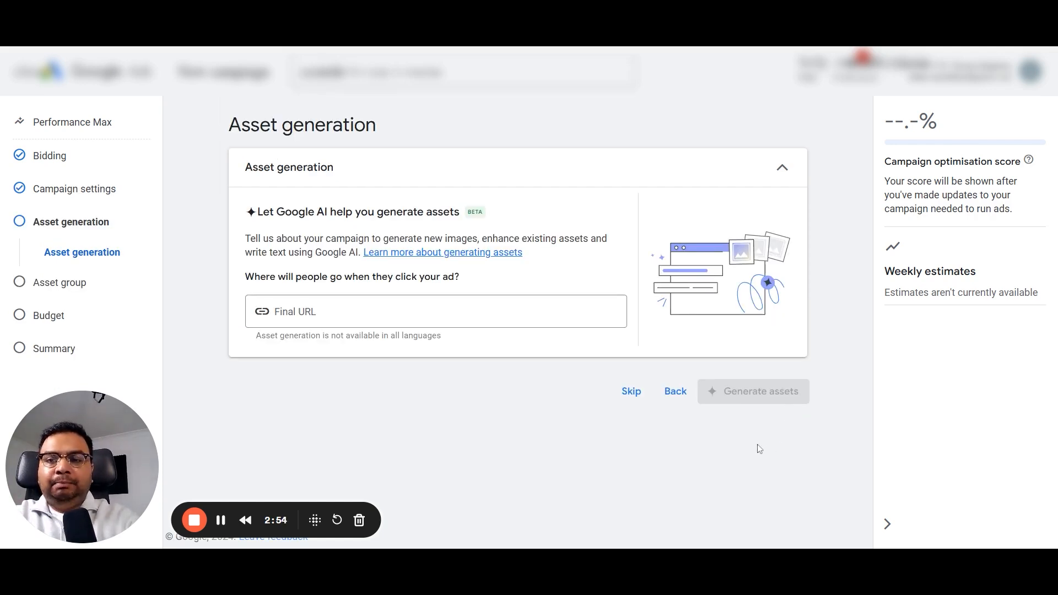
# Skip the AI asset generation and name the asset group "All Products".
pyautogui.click(631, 392)
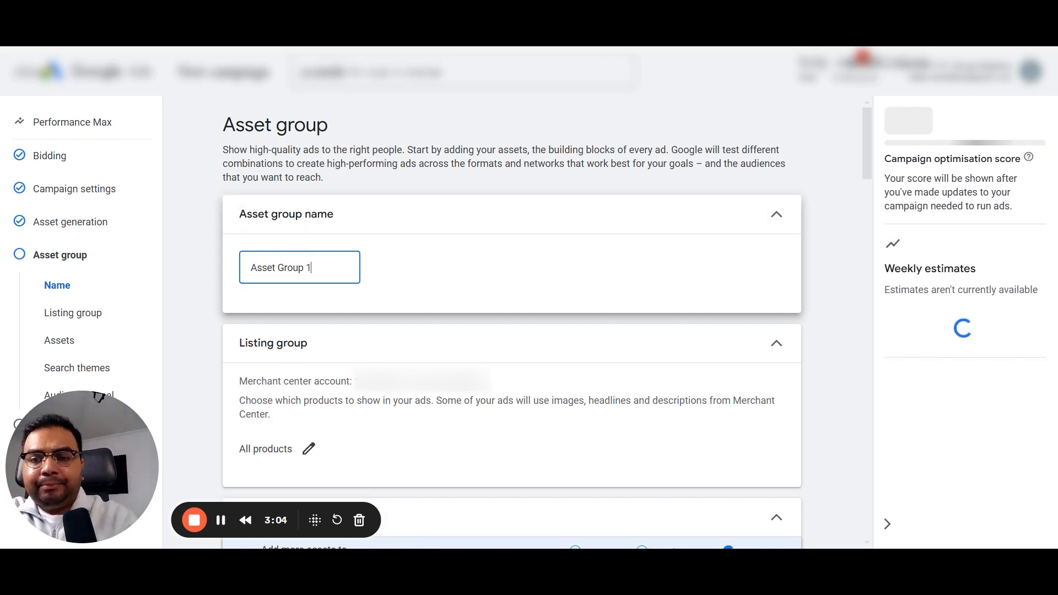
pyautogui.hotkey('ctrl', 'a')
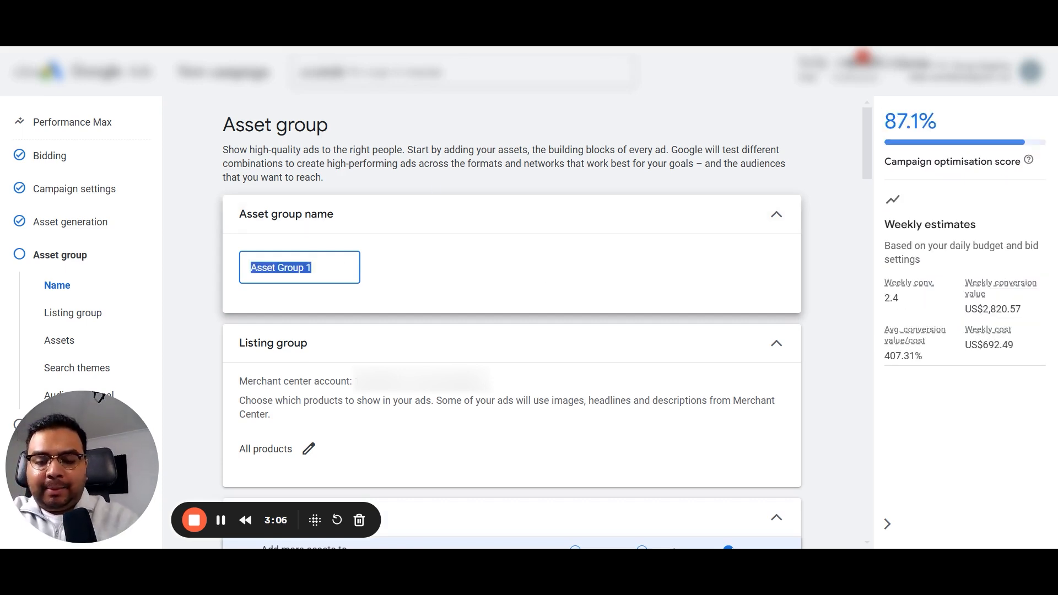
pyautogui.write('All Products')
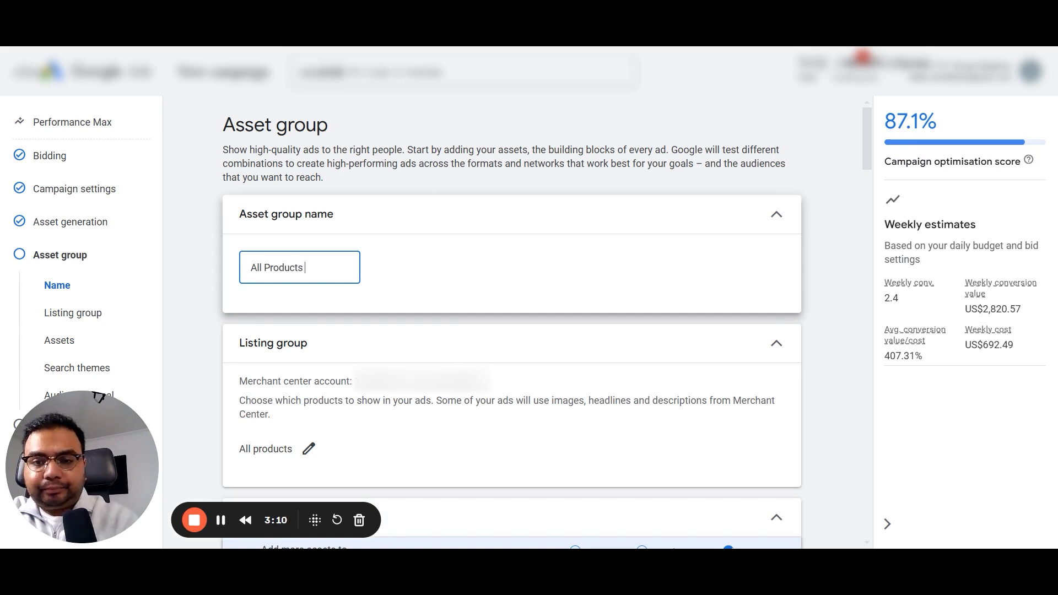
# Enter "Shop Now, Don't Miss Out" as the first headline in the asset group's assets.
pyautogui.scroll(-1, 282, 333)
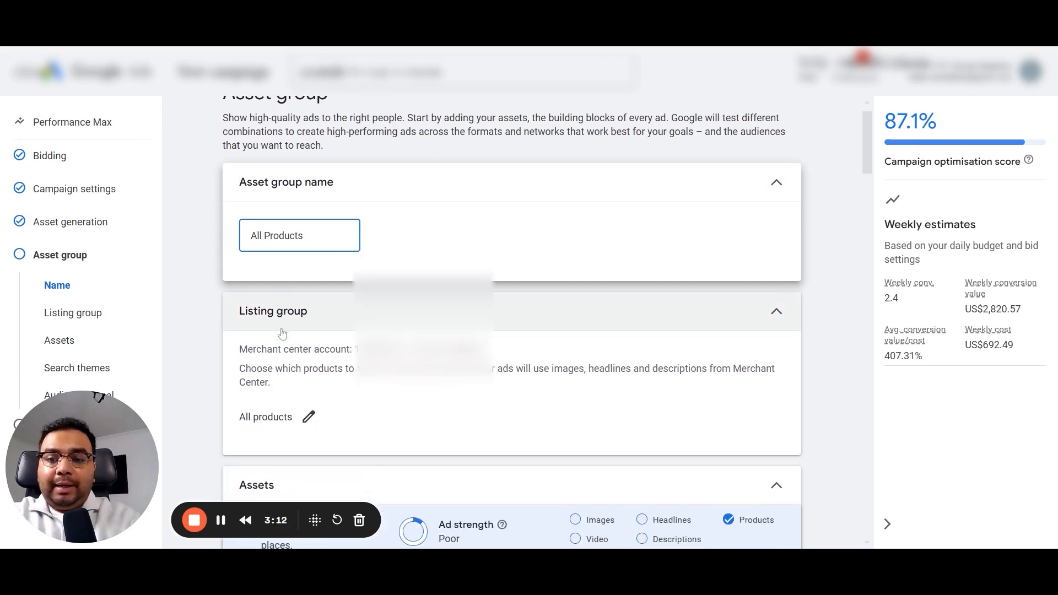
pyautogui.scroll(-2, 217, 356)
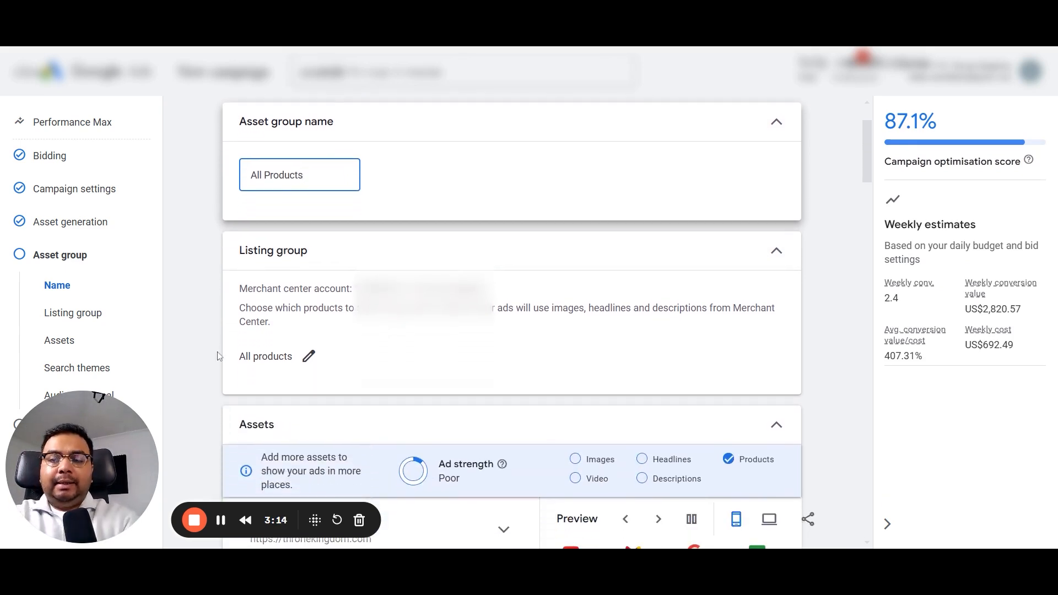
pyautogui.press('BackSpace')
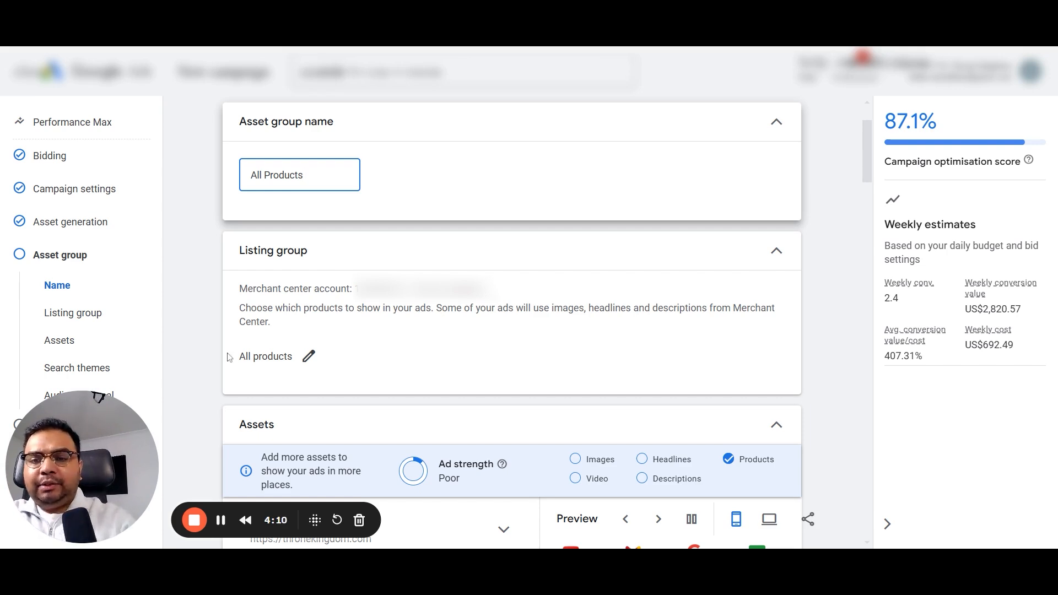
pyautogui.scroll(-1, 209, 349)
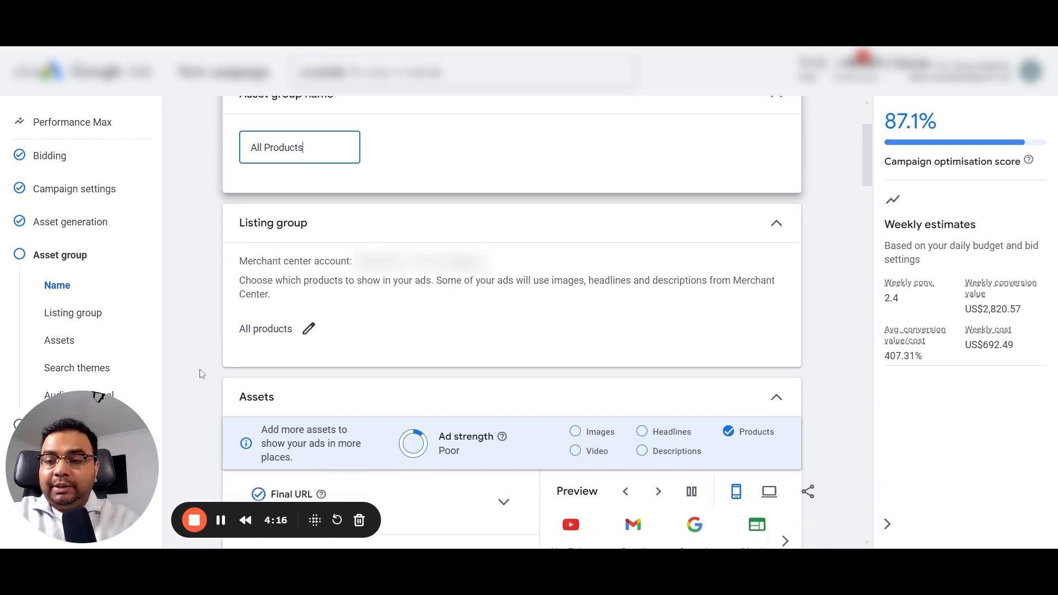
pyautogui.scroll(-1, 200, 370)
pyautogui.scroll(-4, 199, 371)
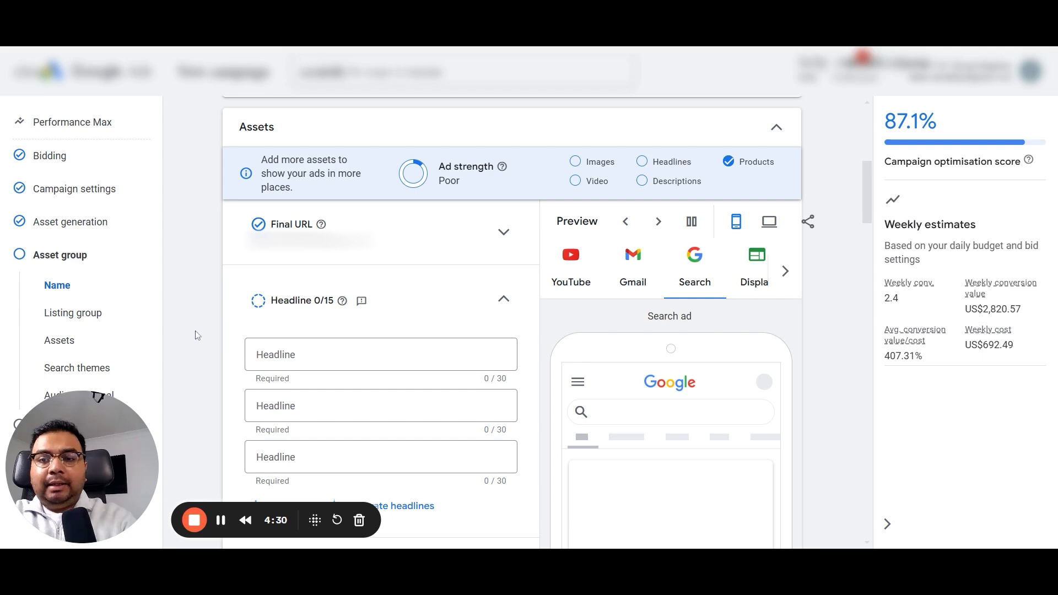
pyautogui.scroll(-1, 195, 335)
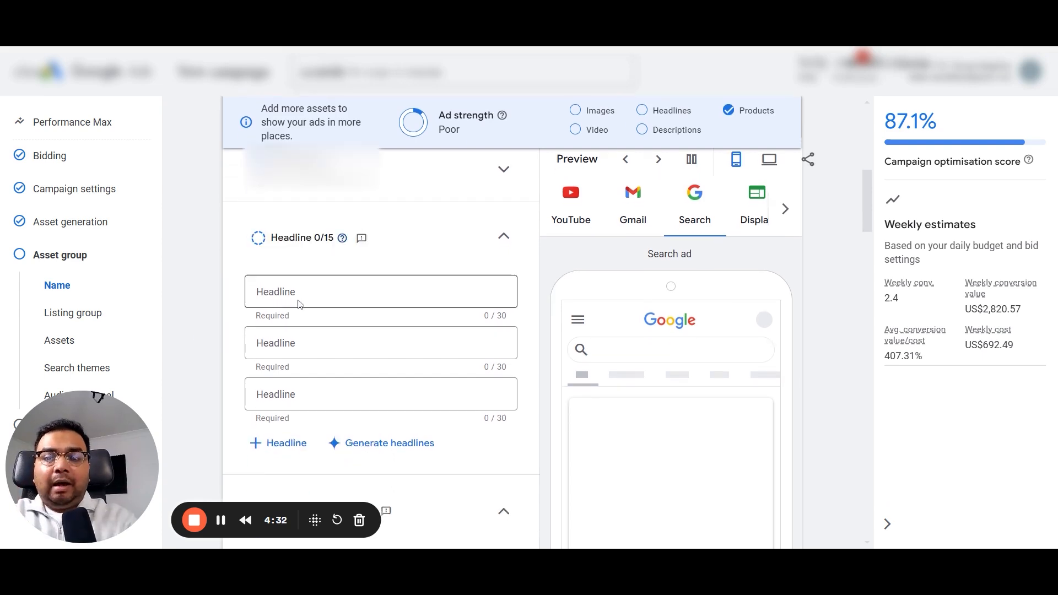
pyautogui.click(381, 292)
pyautogui.write('Shop')
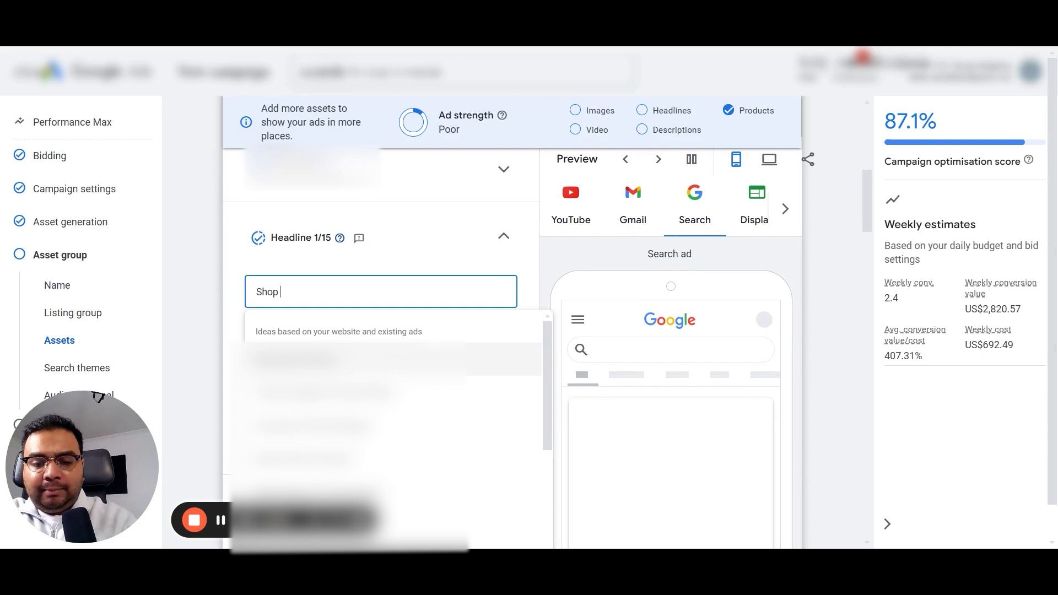
pyautogui.write(' Now,')
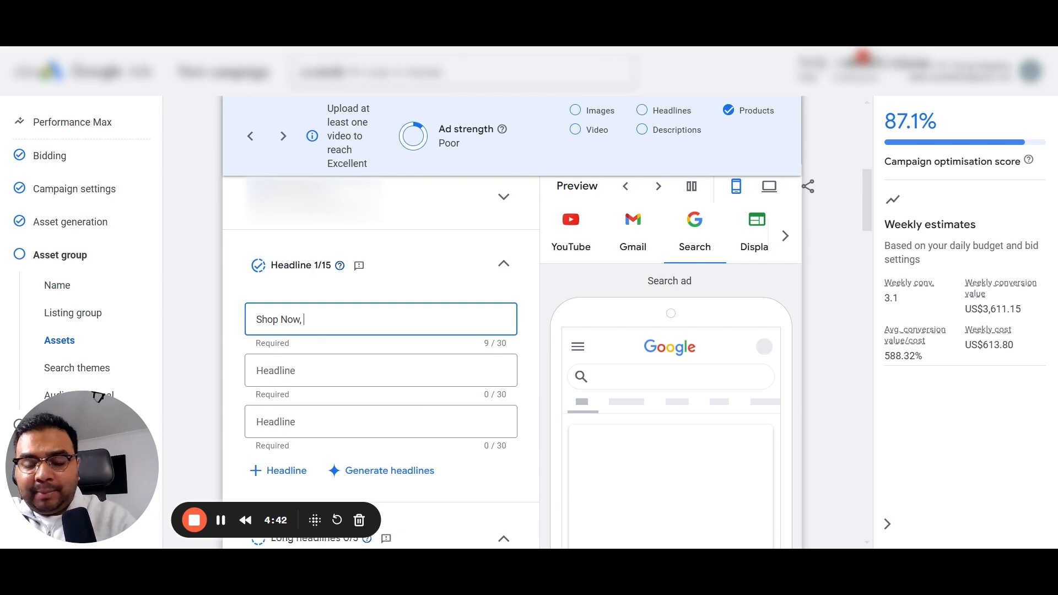
pyautogui.write("Don't Miss Out")
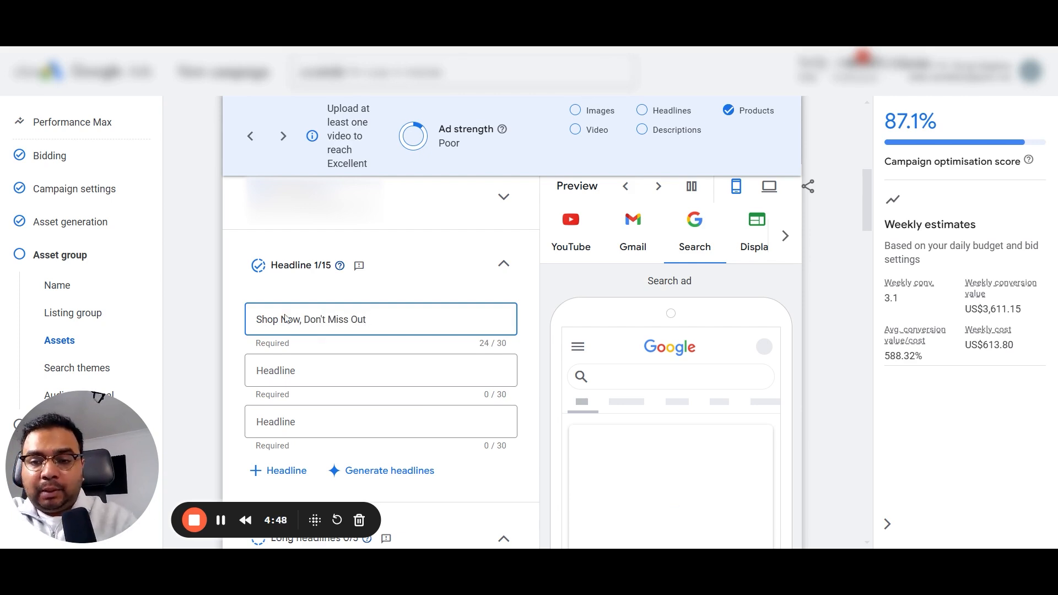
# Enter "BFCM Sale Now On" as the second headline.
pyautogui.press('Tab')
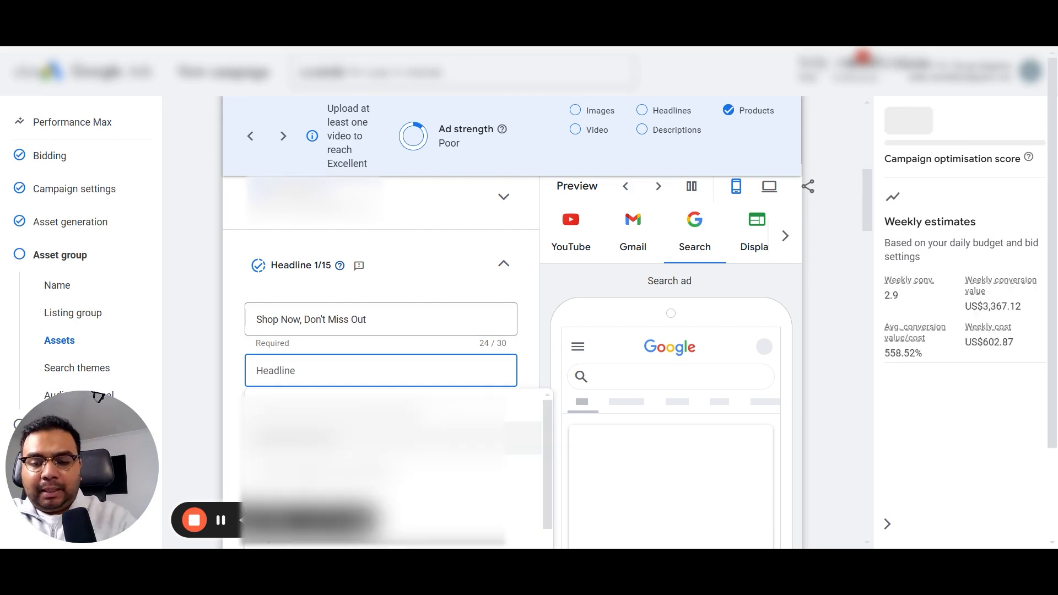
pyautogui.write('VF')
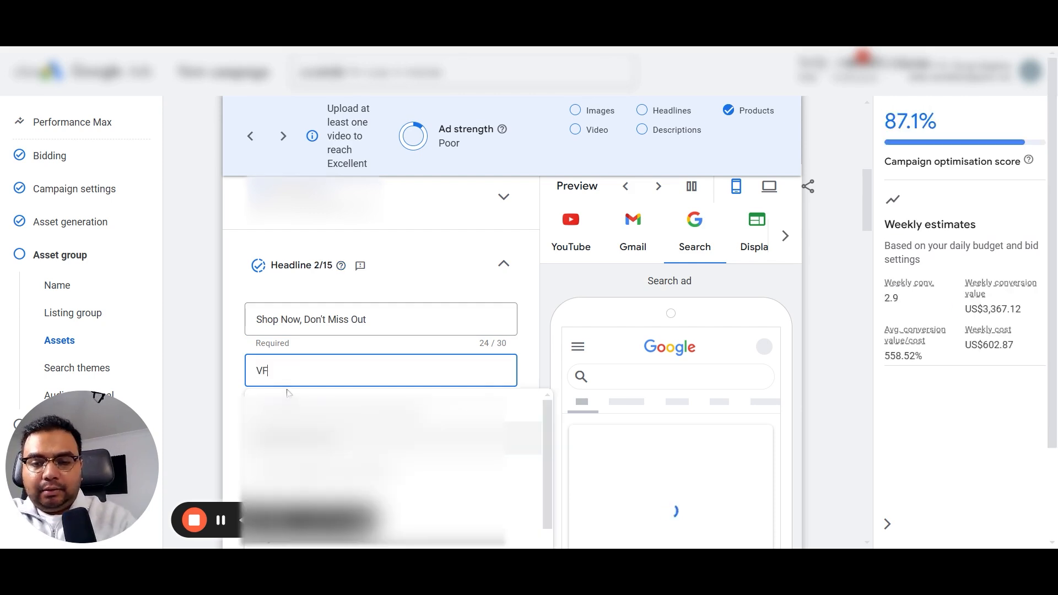
pyautogui.press('BackSpace')
pyautogui.press('BackSpace')
pyautogui.write('B')
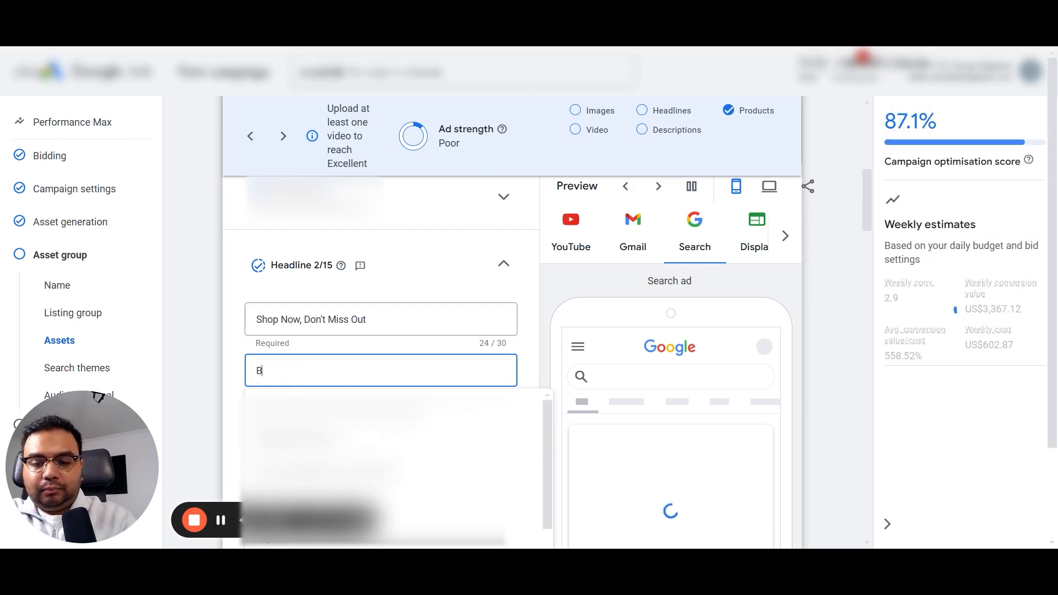
pyautogui.write('FCM S')
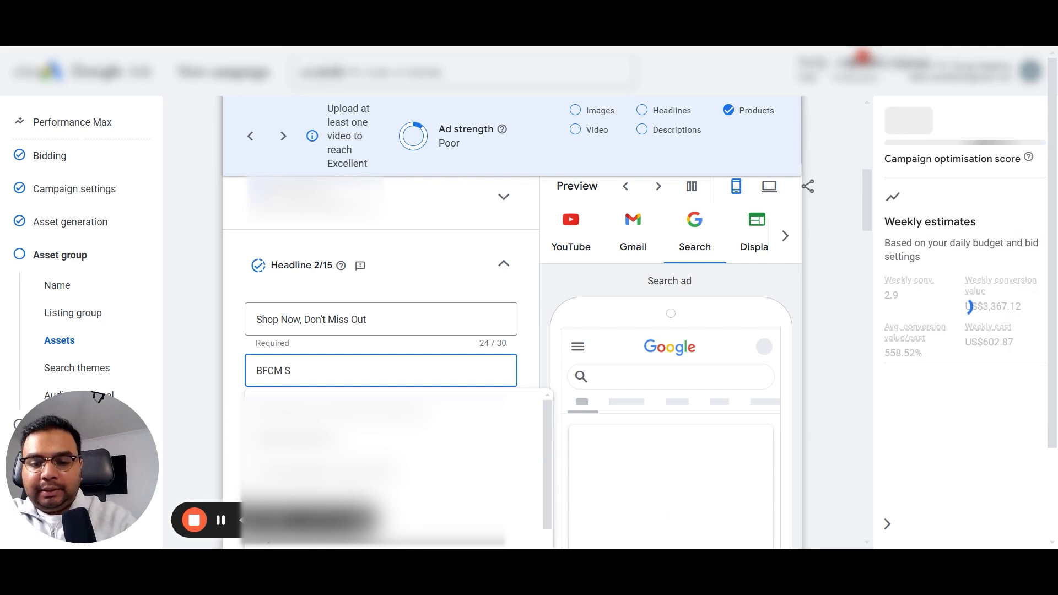
pyautogui.write('ale Now On')
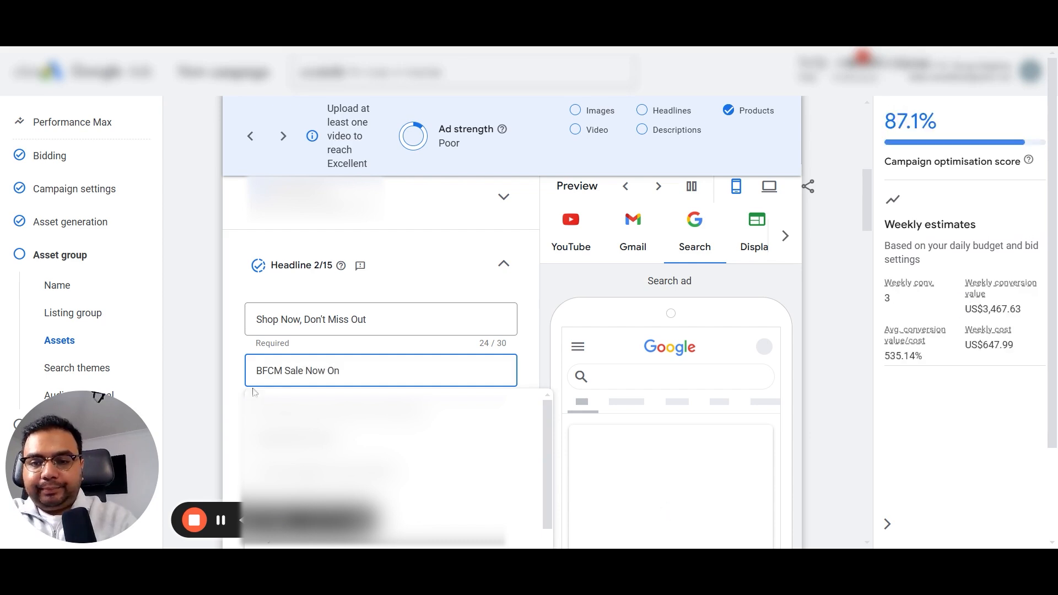
pyautogui.click(216, 393)
# Enter "Luxury Baby Toys" as the third headline.
pyautogui.scroll(-1, 219, 394)
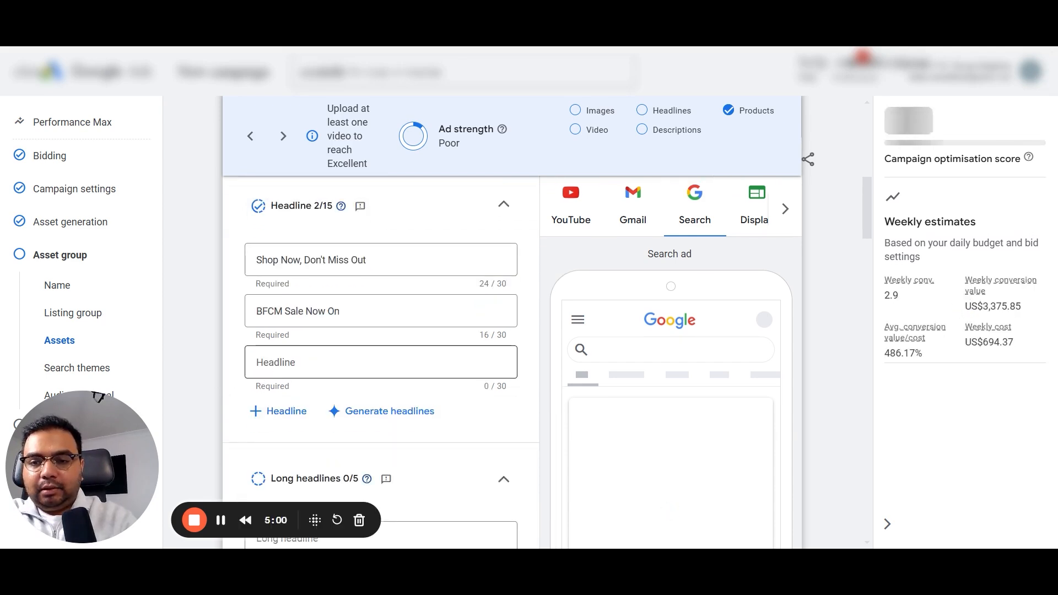
pyautogui.click(271, 366)
pyautogui.write('Luxury Baby Today')
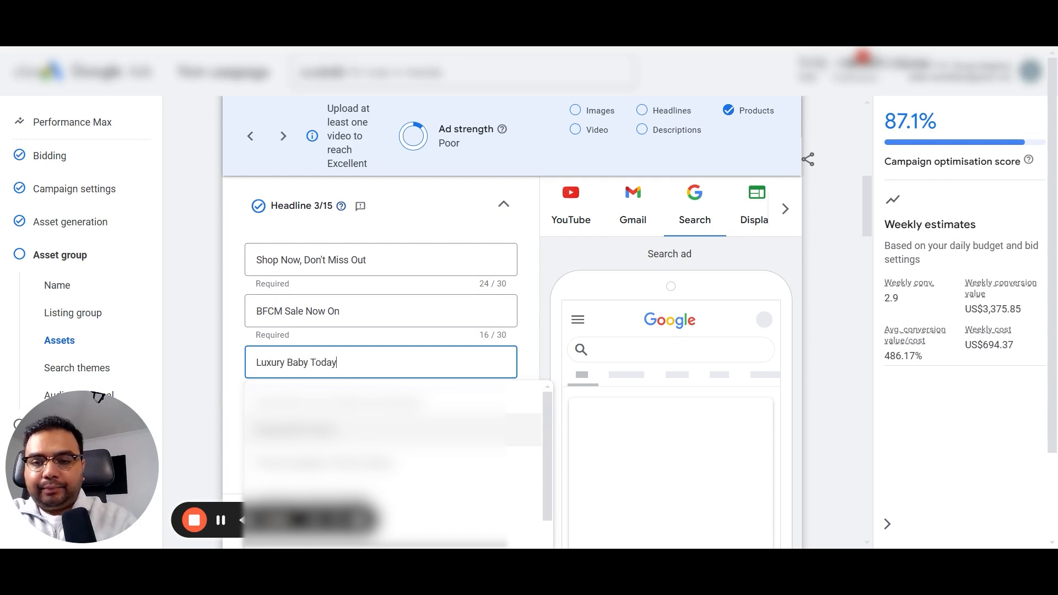
pyautogui.press('BackSpace')
pyautogui.press('BackSpace')
pyautogui.press('BackSpace')
pyautogui.write('ys')
# Add two more blank headline fields below the existing headlines.
pyautogui.scroll(-1, 266, 405)
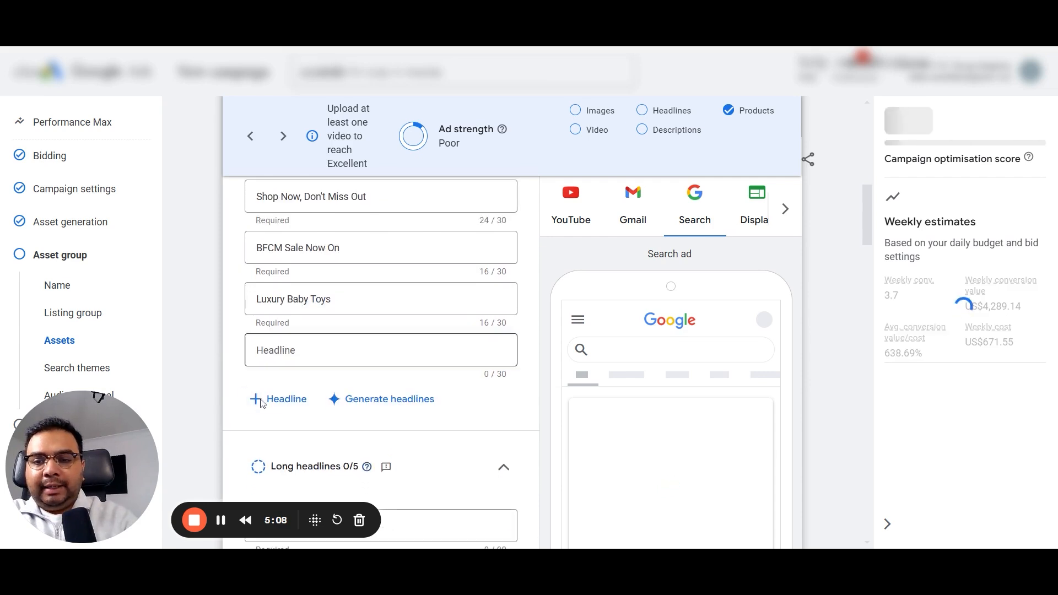
pyautogui.click(267, 403)
pyautogui.scroll(-1, 266, 405)
pyautogui.click(225, 411)
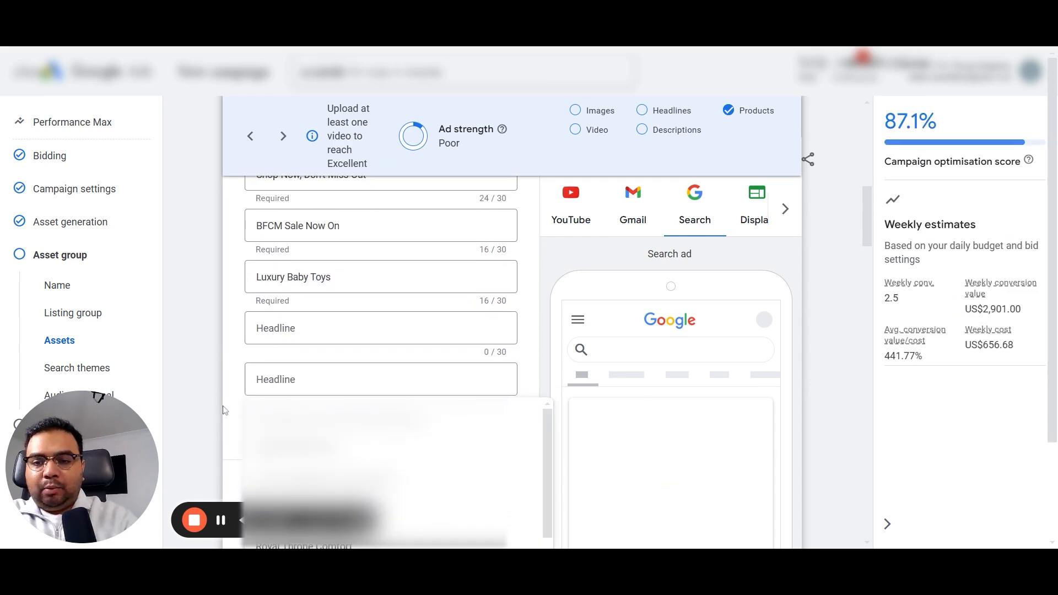
pyautogui.scroll(-1, 225, 410)
pyautogui.click(260, 396)
pyautogui.click(212, 398)
# Enter "Shop Our BFCM Sale For Huge Discounts" as the first long headline.
pyautogui.scroll(-1, 213, 399)
pyautogui.scroll(-3, 213, 398)
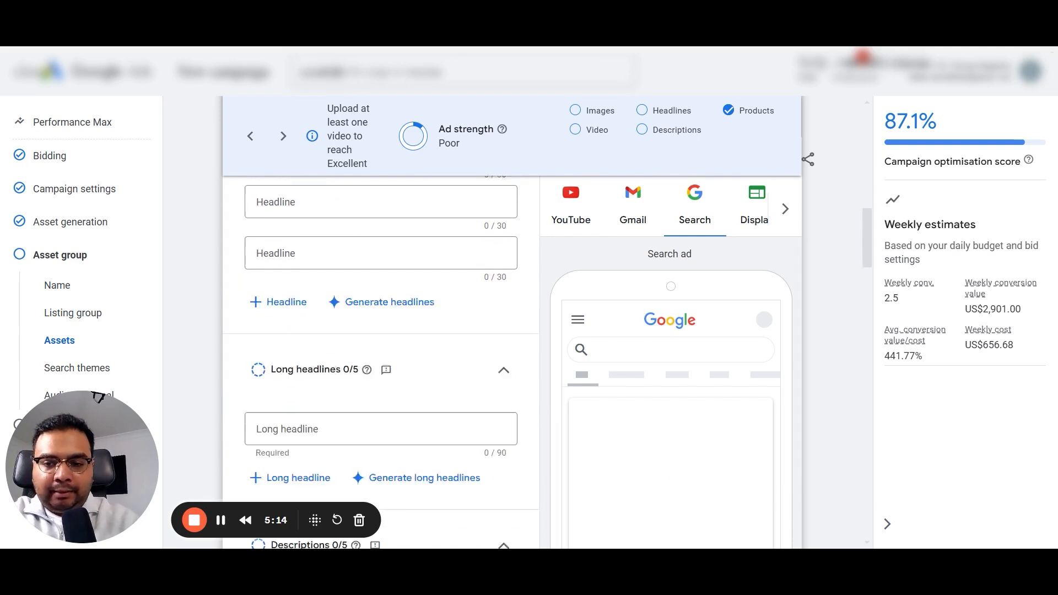
pyautogui.click(297, 310)
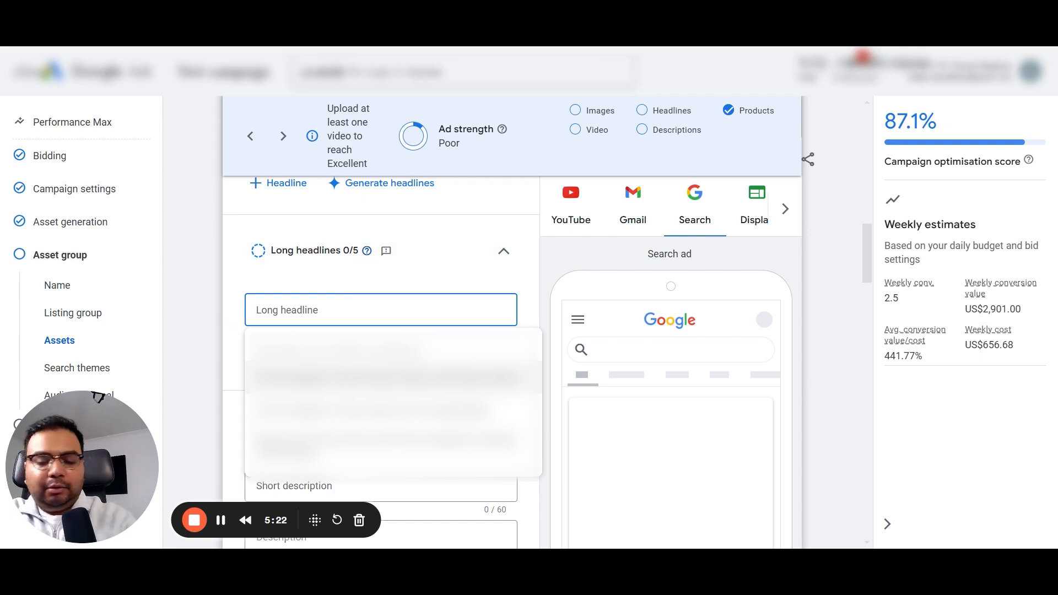
pyautogui.write('Shop Now')
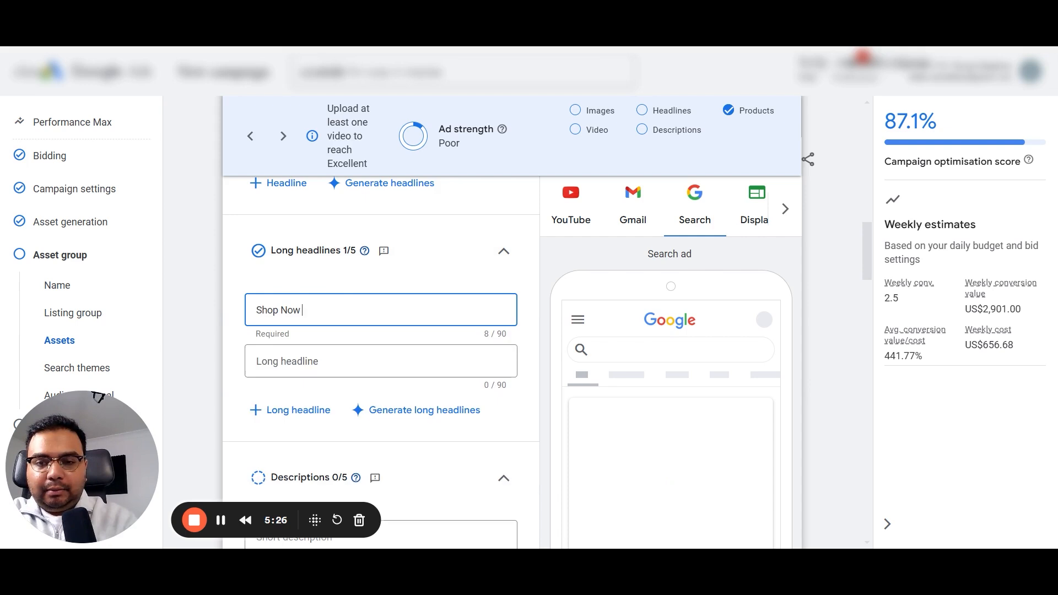
pyautogui.press('BackSpace')
pyautogui.press('BackSpace')
pyautogui.press('BackSpace')
pyautogui.press('BackSpace')
pyautogui.write('Our ')
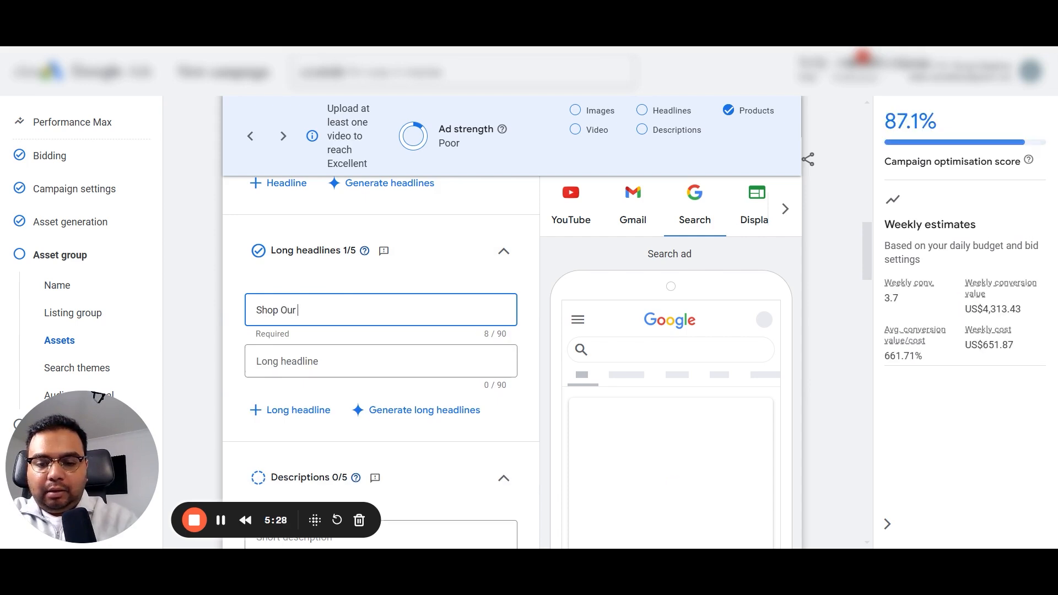
pyautogui.write('BFCM S')
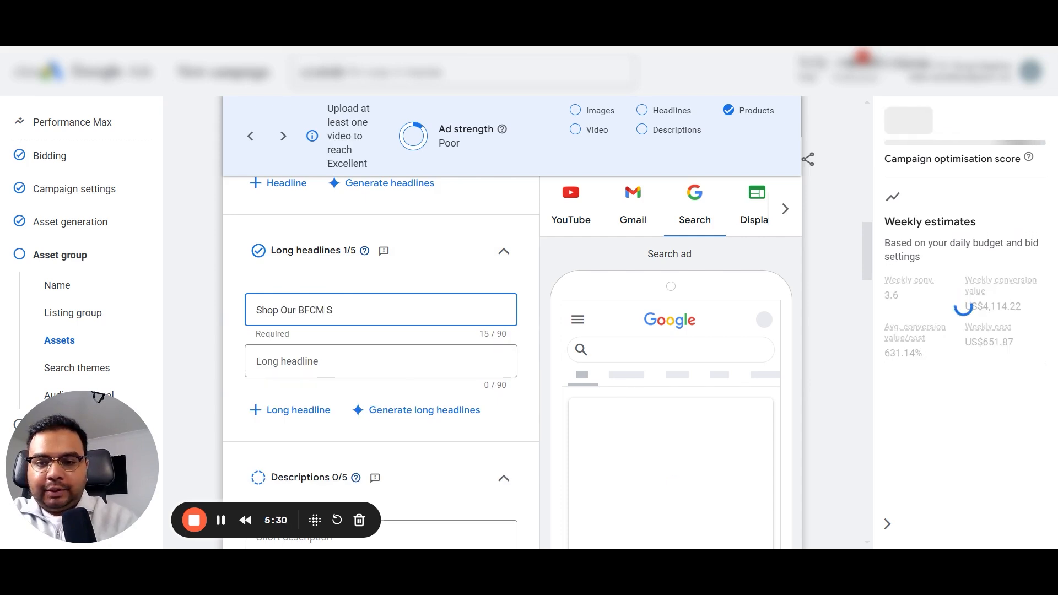
pyautogui.write('ale For Huge')
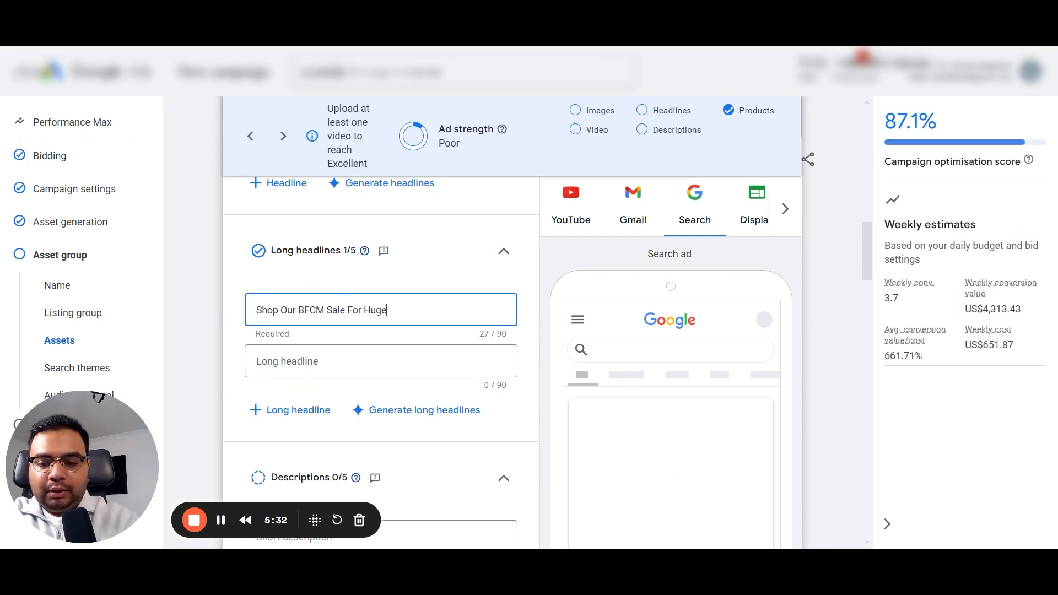
pyautogui.write(' d Discounts')
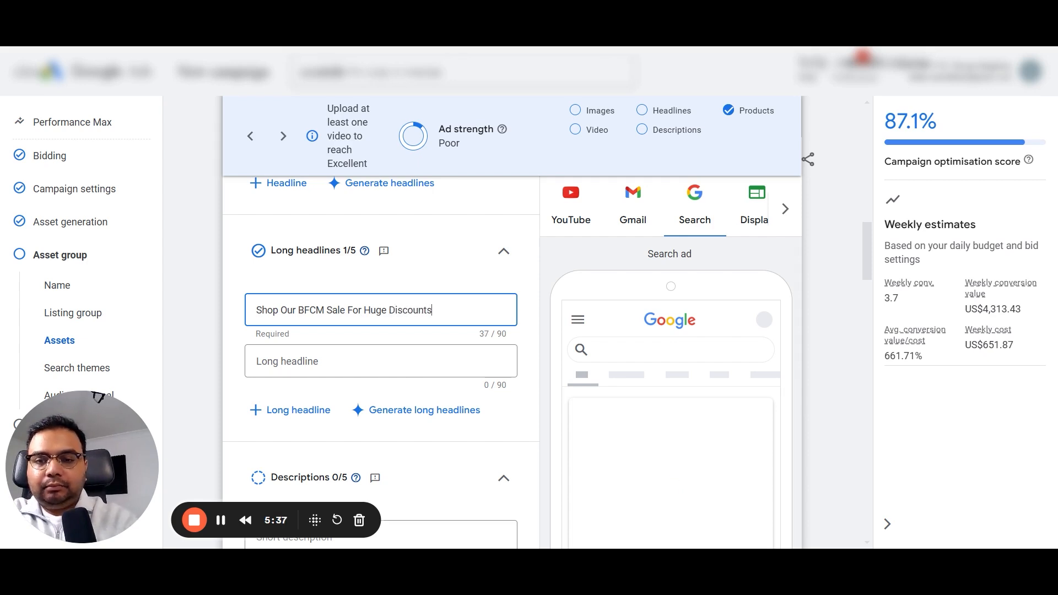
# Enter "Explore Our Latest Baby Toys Collection" as the short description.
pyautogui.scroll(-4, 214, 352)
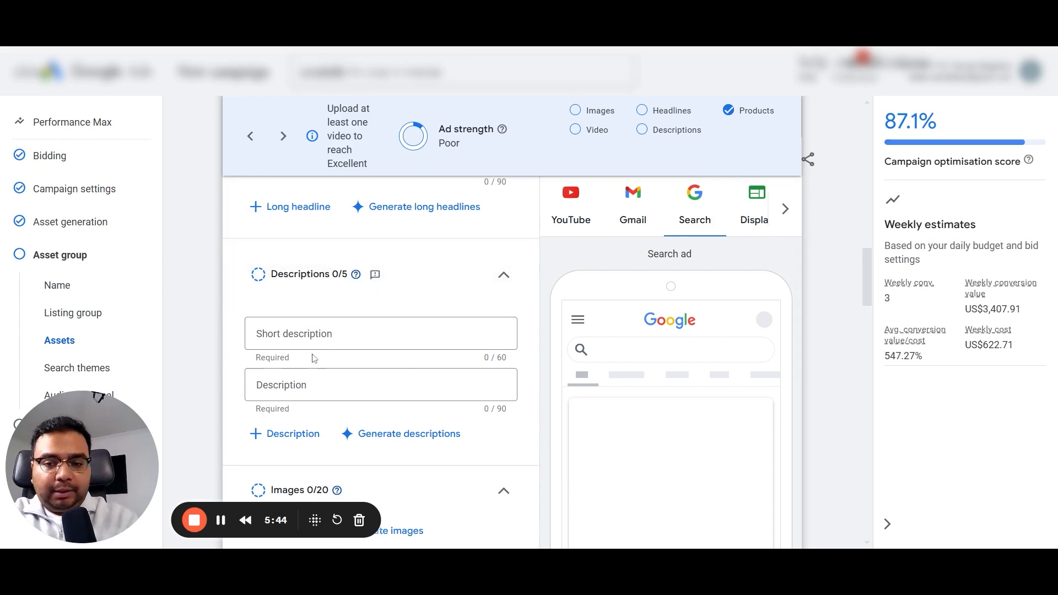
pyautogui.click(315, 342)
pyautogui.write('Expl')
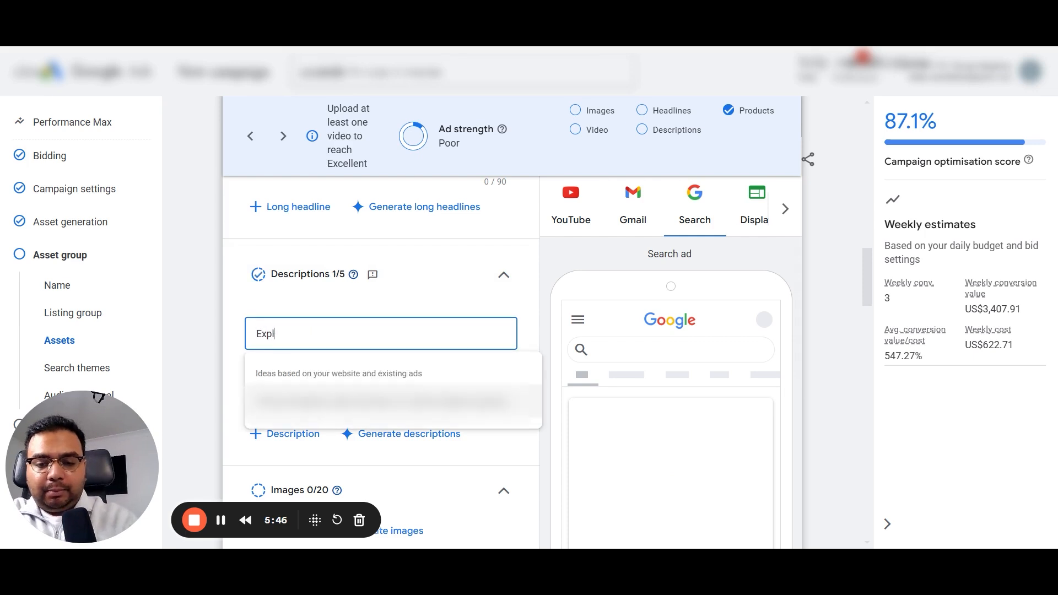
pyautogui.write('ore Our Lat')
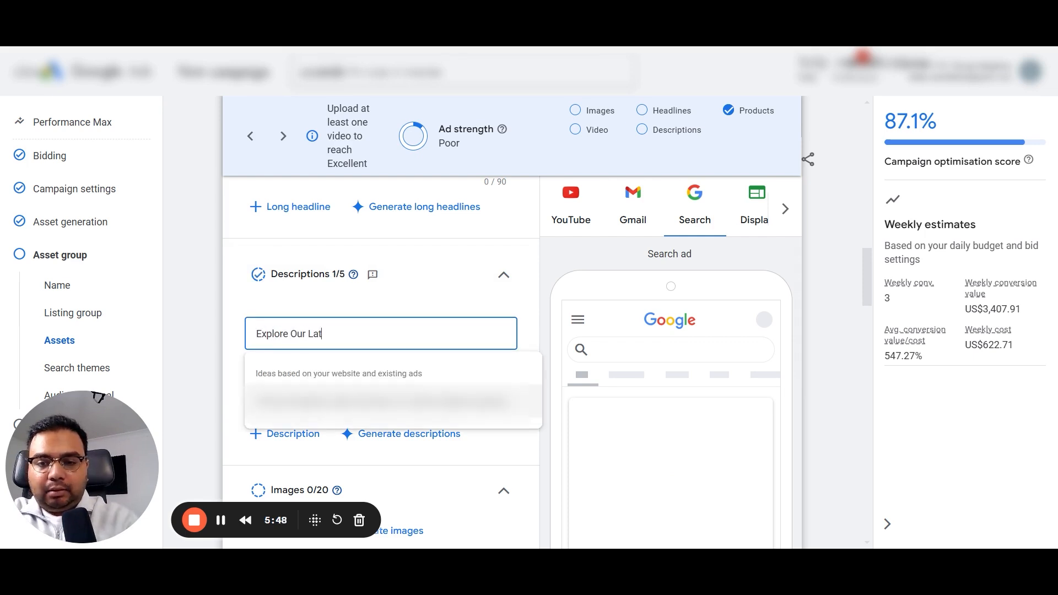
pyautogui.write('est Baby')
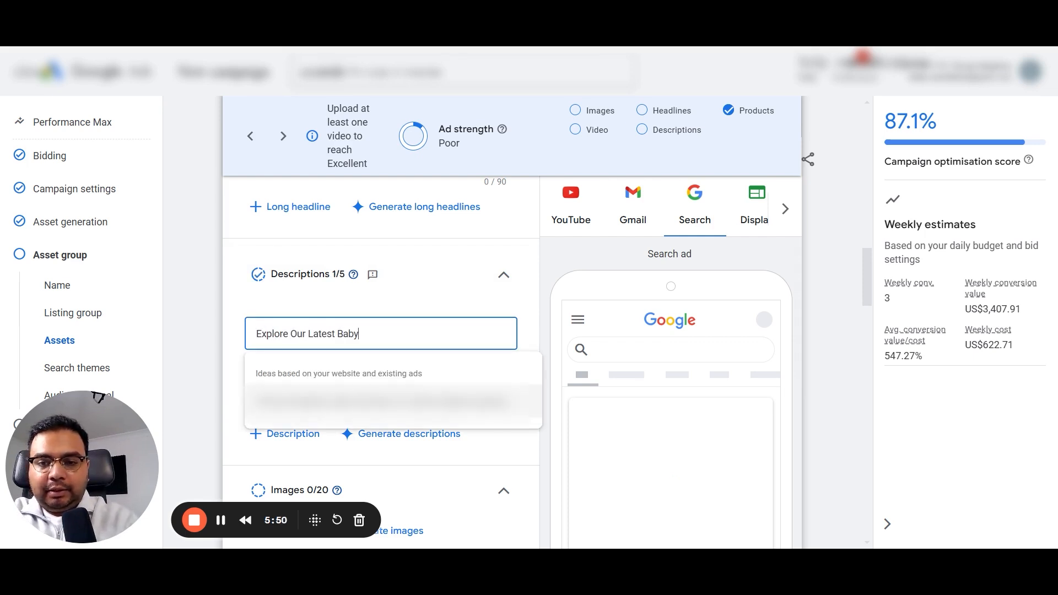
pyautogui.write(' Toys Collection')
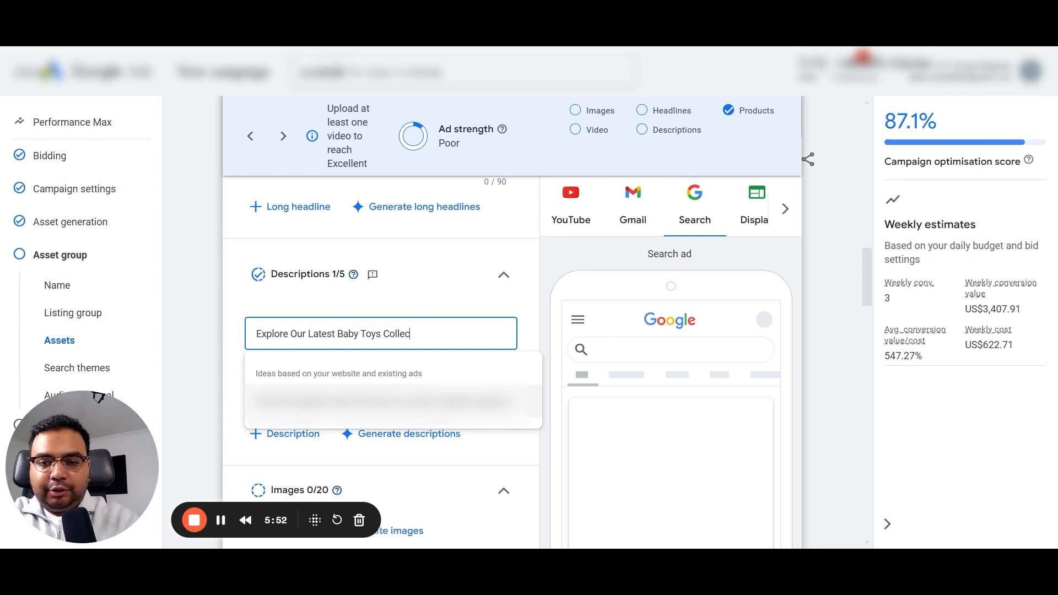
pyautogui.click(205, 354)
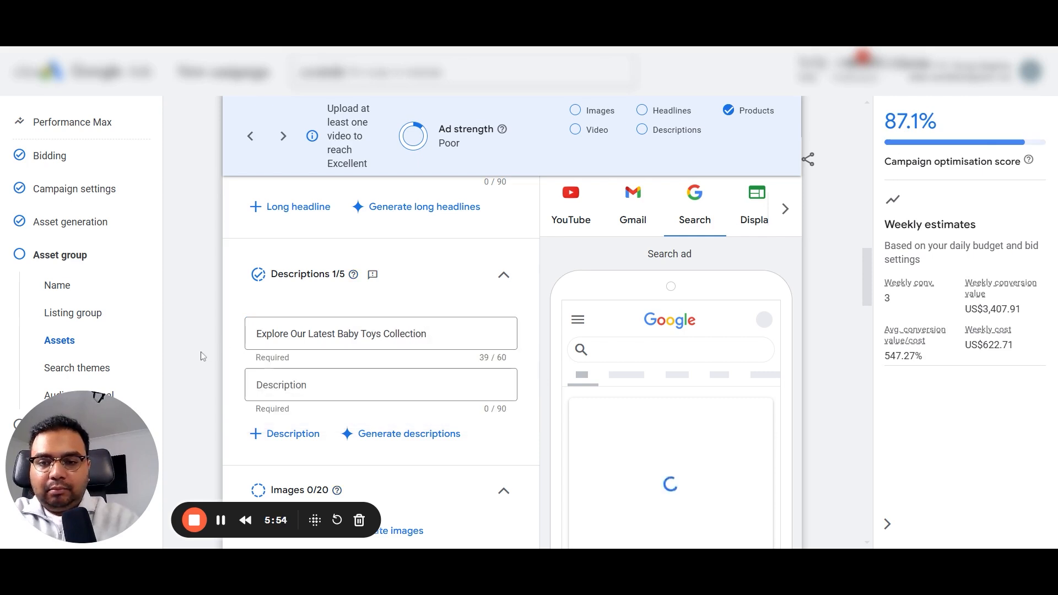
# Enter "Don't Miss Out On Huge Savings" as the second description.
pyautogui.click(308, 385)
pyautogui.write("Don't Miss Out On Huge Savings")
pyautogui.click(207, 380)
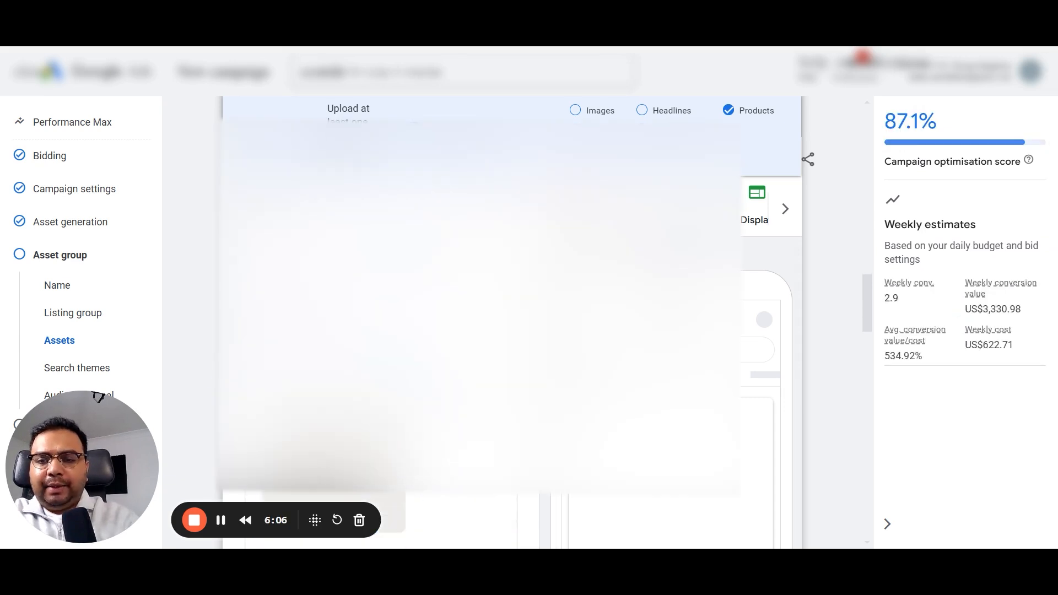
# Add five images from the suggested ones to the asset group and save the selection.
pyautogui.scroll(-2, 380, 336)
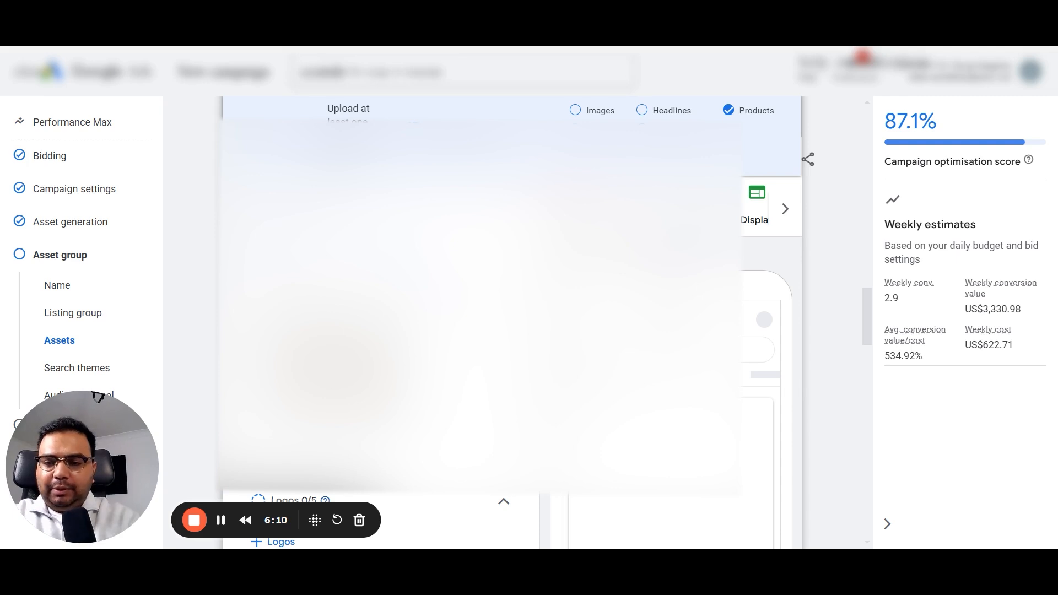
pyautogui.click(282, 453)
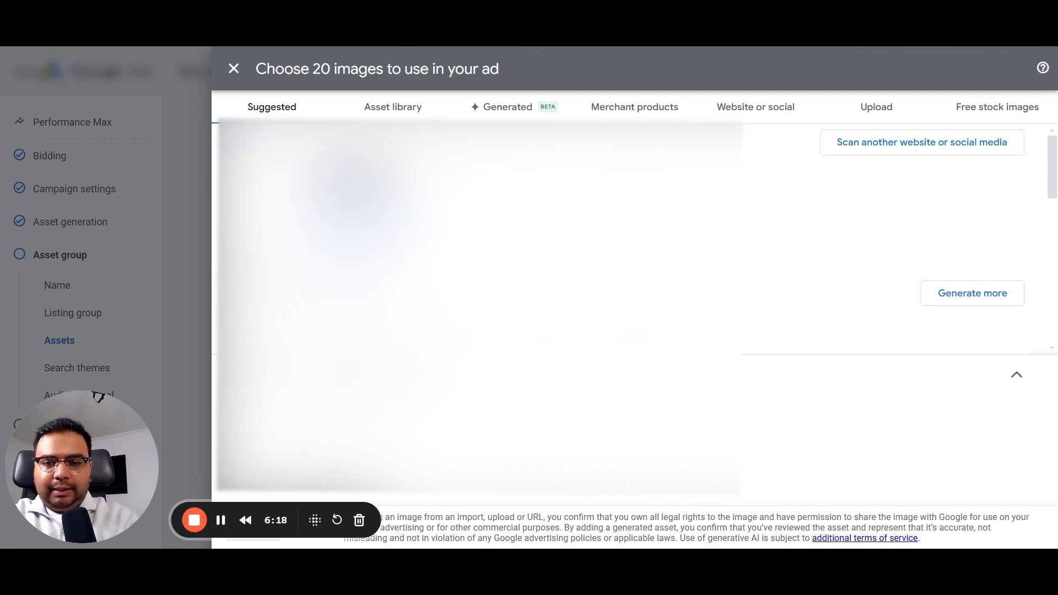
pyautogui.scroll(-2, 634, 237)
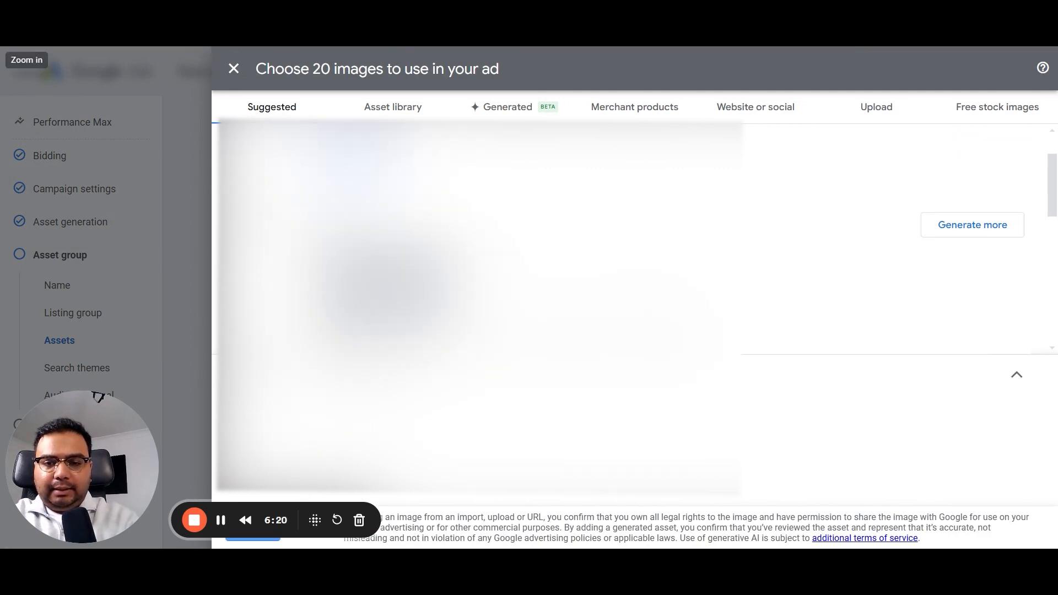
pyautogui.scroll(-5, 634, 237)
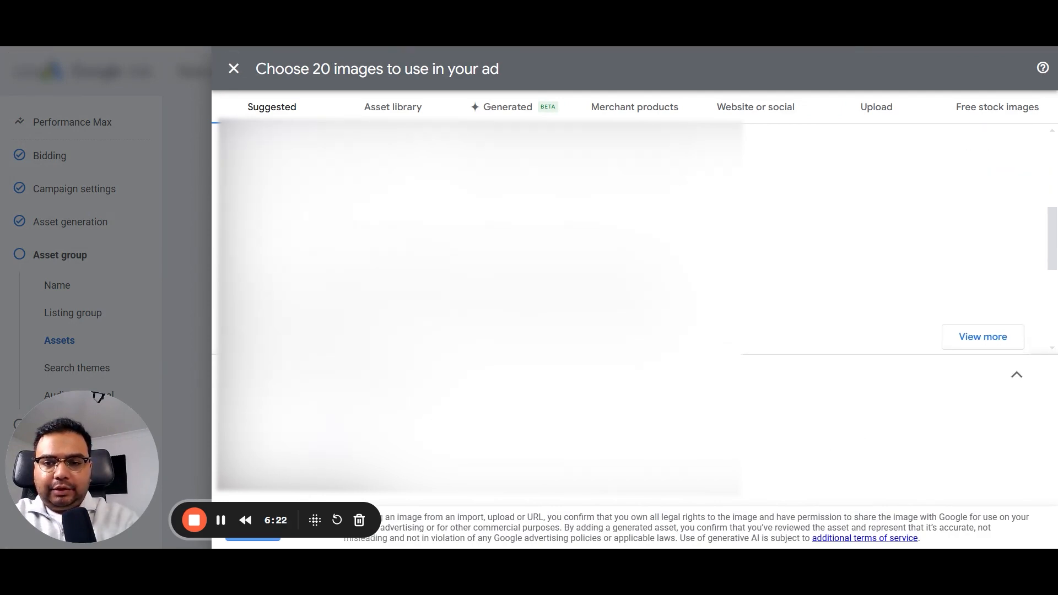
pyautogui.scroll(-4, 634, 237)
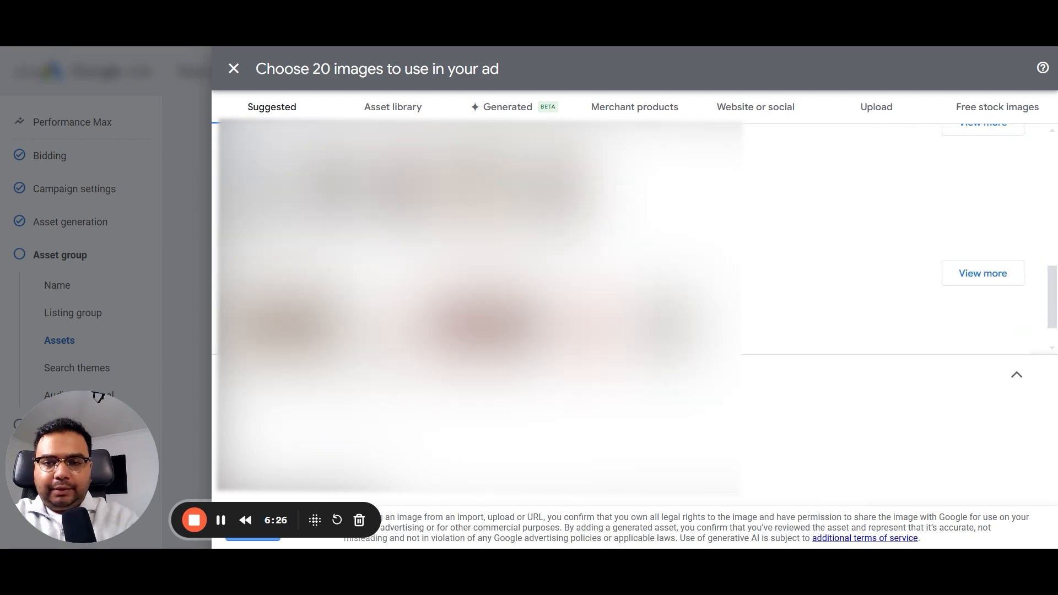
pyautogui.click(261, 189)
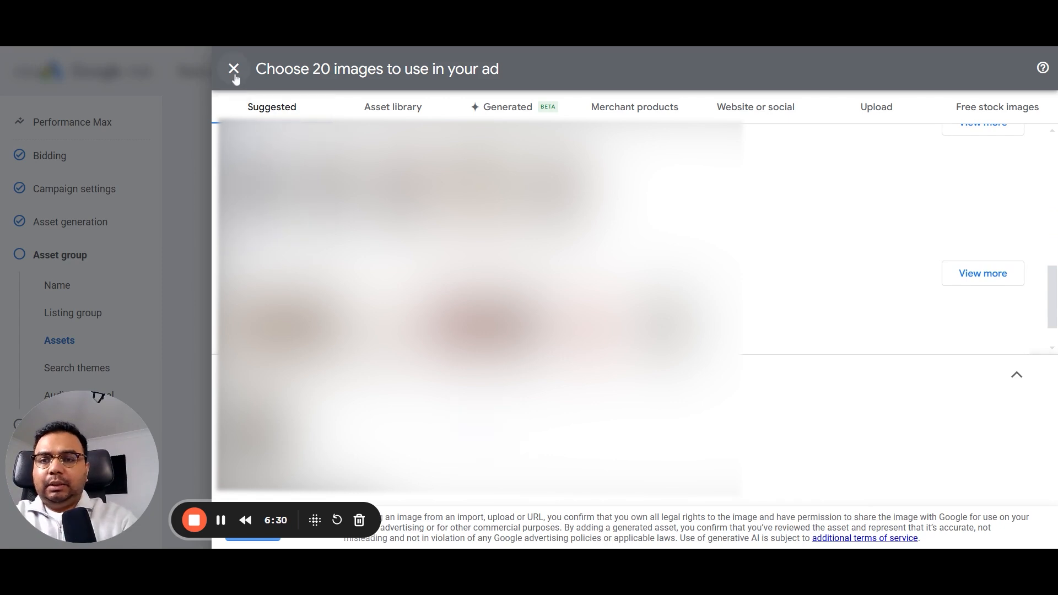
pyautogui.scroll(-1, 254, 276)
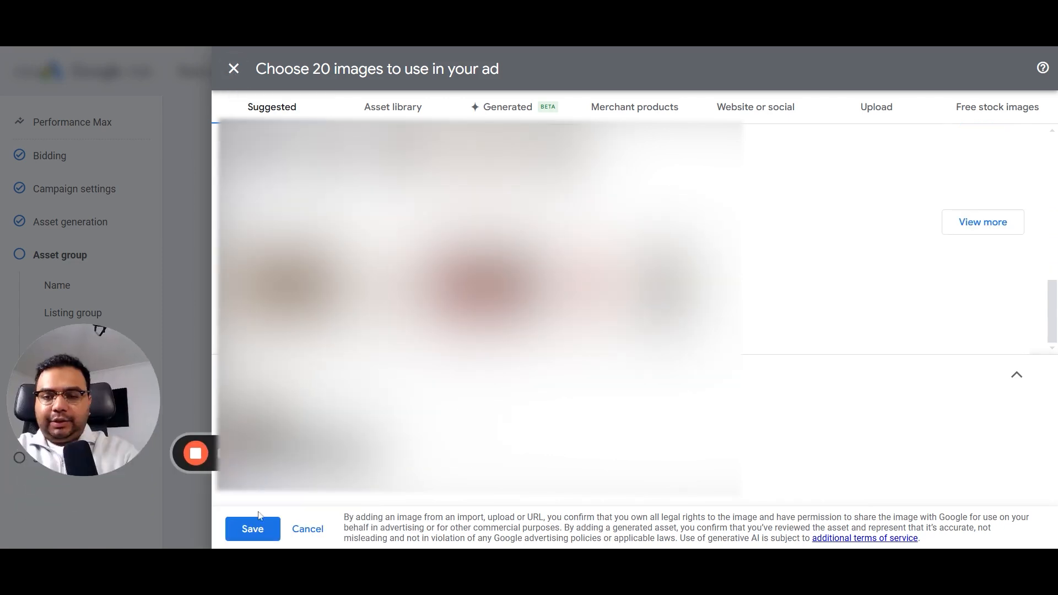
pyautogui.click(252, 529)
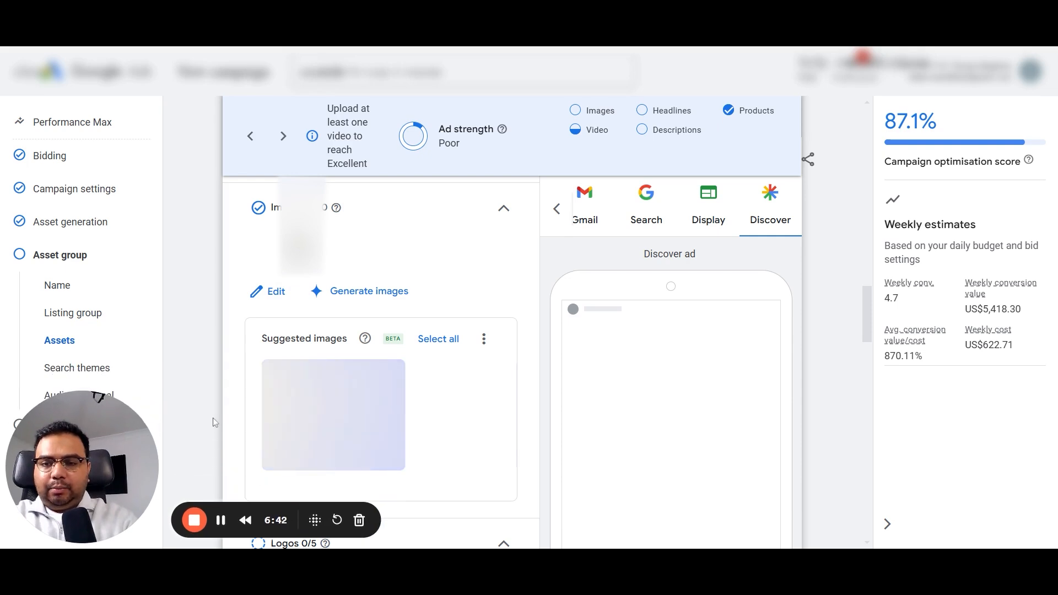
# Add the suggested logo based on the final URL in its two ratios and save it.
pyautogui.scroll(-3, 214, 423)
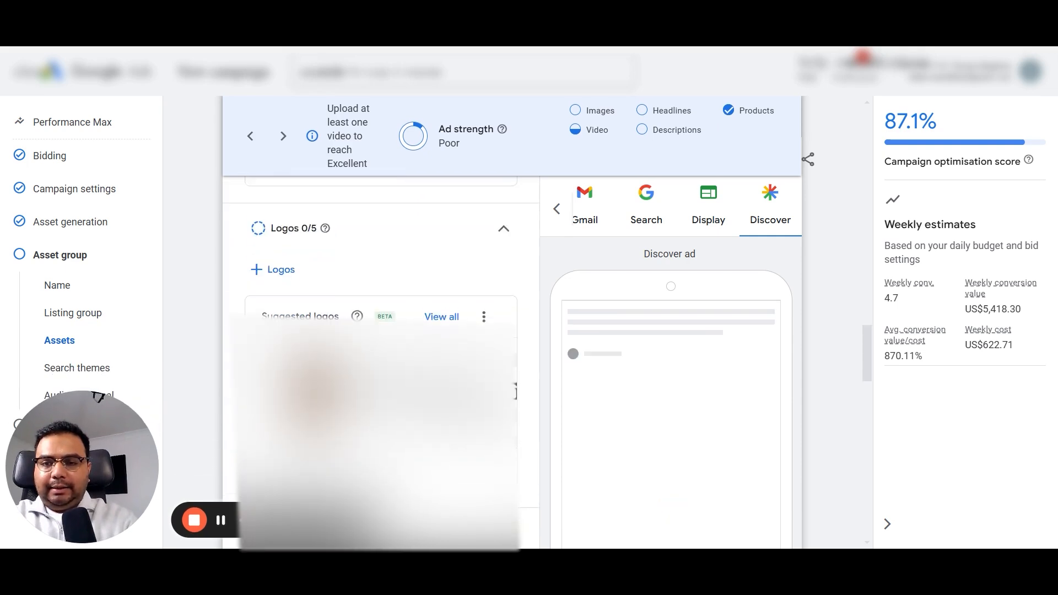
pyautogui.click(281, 272)
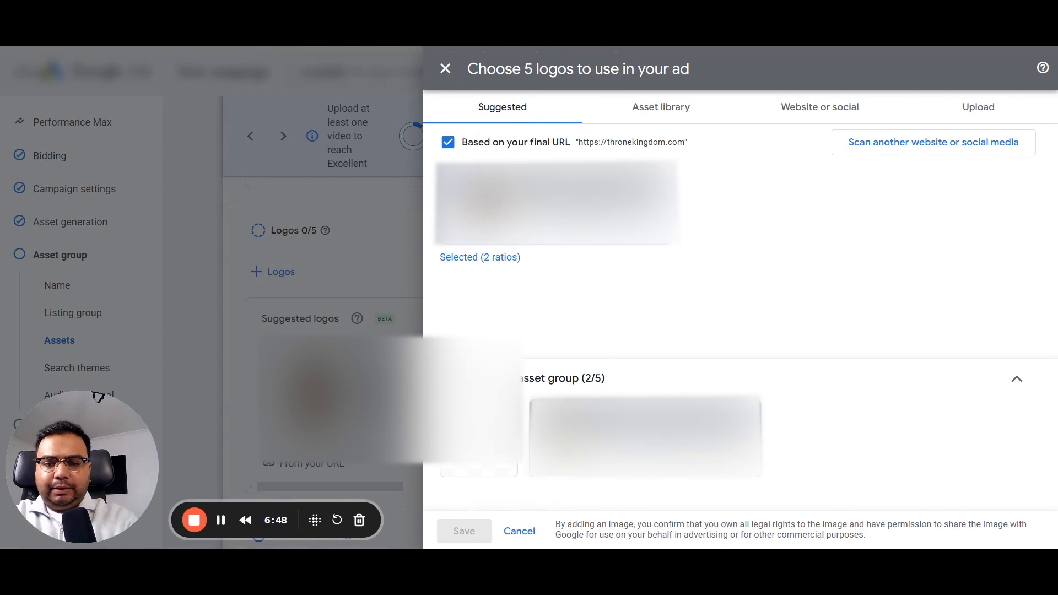
pyautogui.click(464, 531)
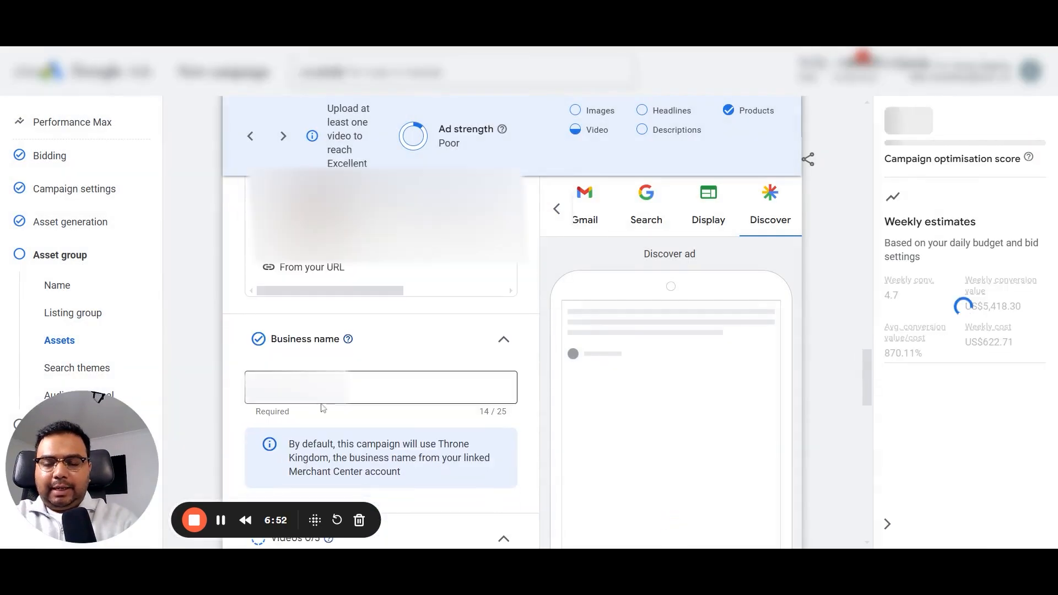
# Set the asset group's call to action to "Shop now".
pyautogui.scroll(-5, 234, 410)
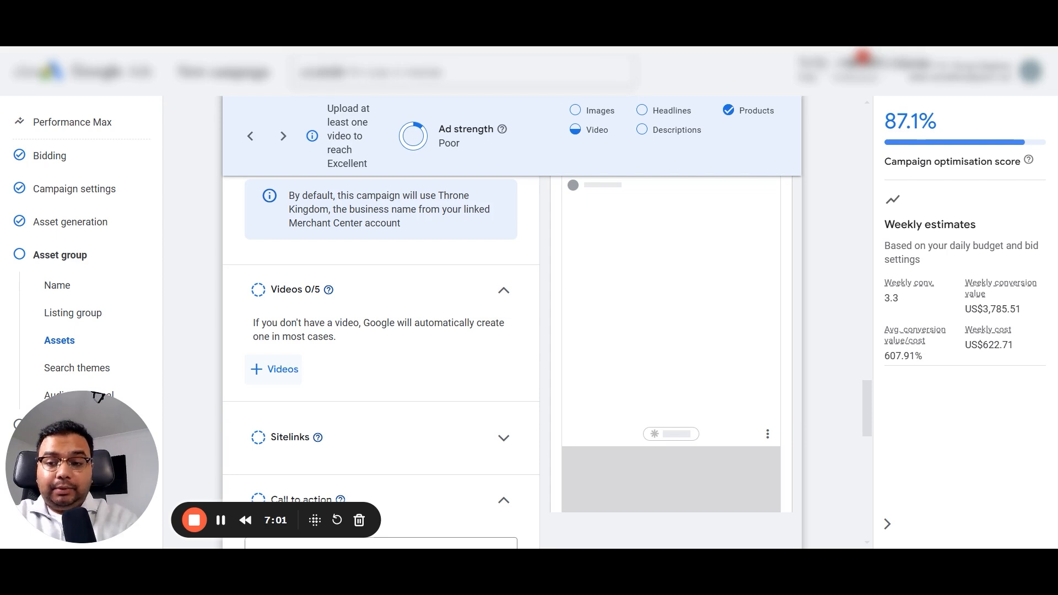
pyautogui.scroll(-1, 274, 369)
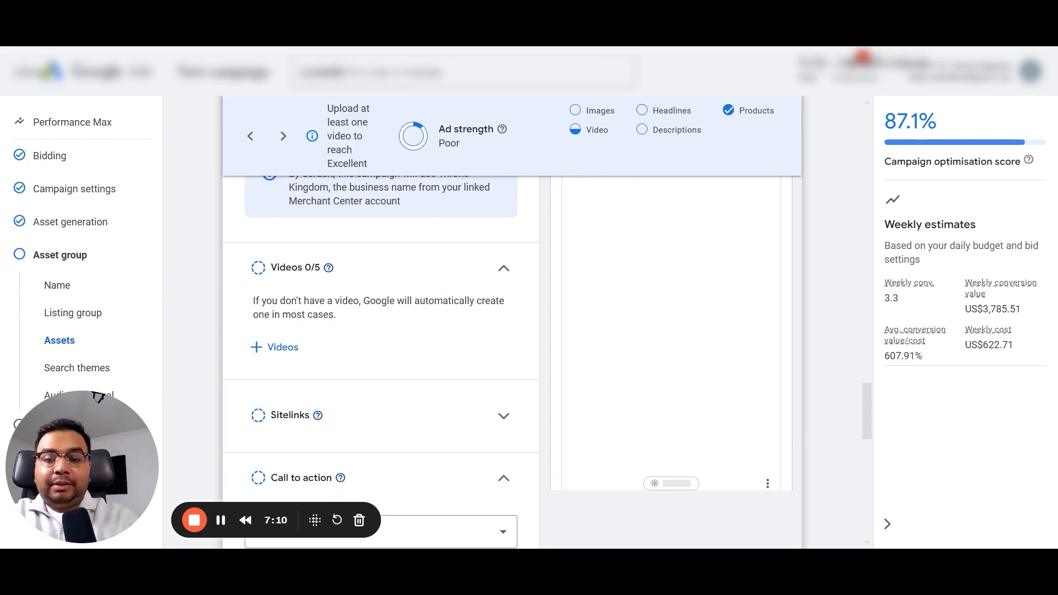
pyautogui.scroll(-3, 287, 424)
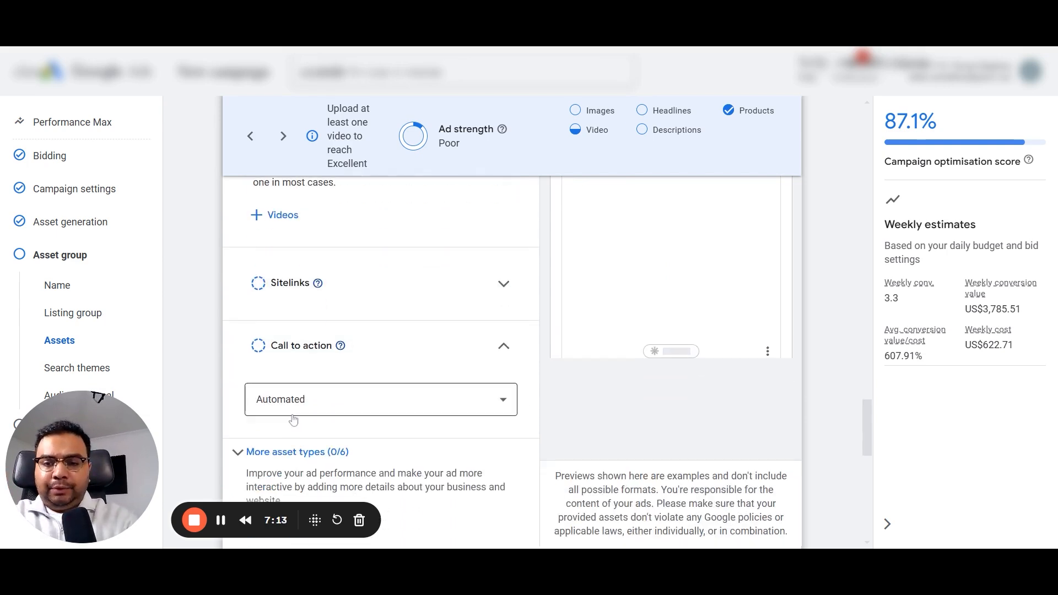
pyautogui.click(288, 401)
pyautogui.scroll(-2, 293, 353)
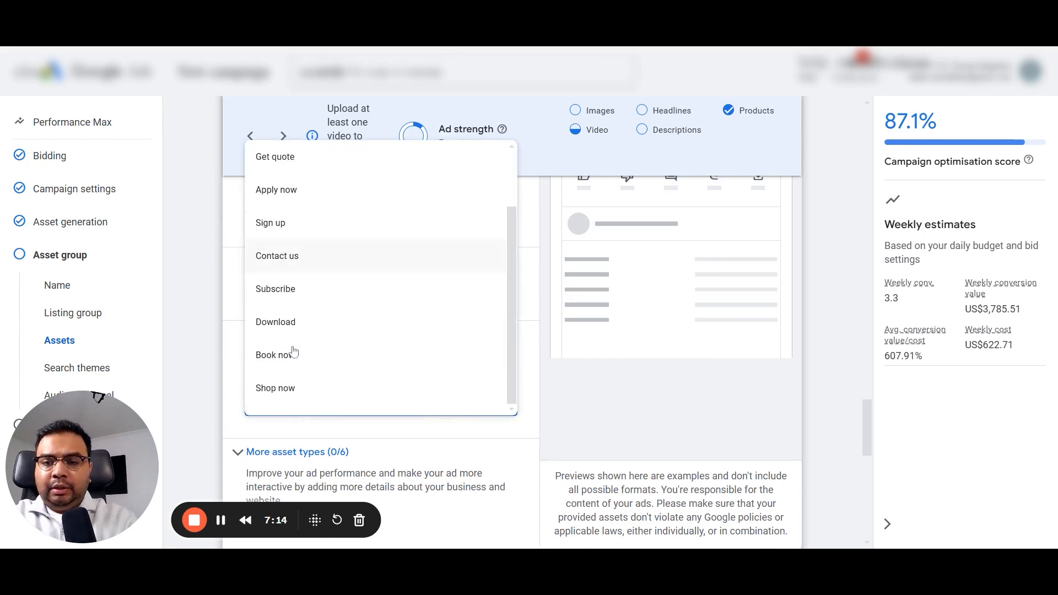
pyautogui.click(292, 393)
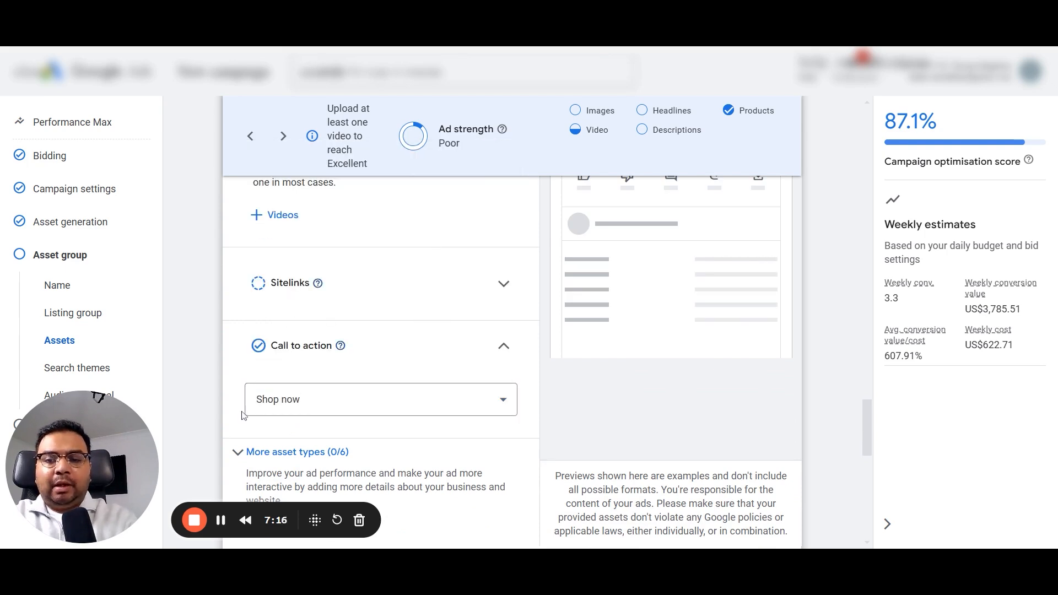
# Add "baby toys" as the first search theme under Signals.
pyautogui.scroll(-3, 202, 413)
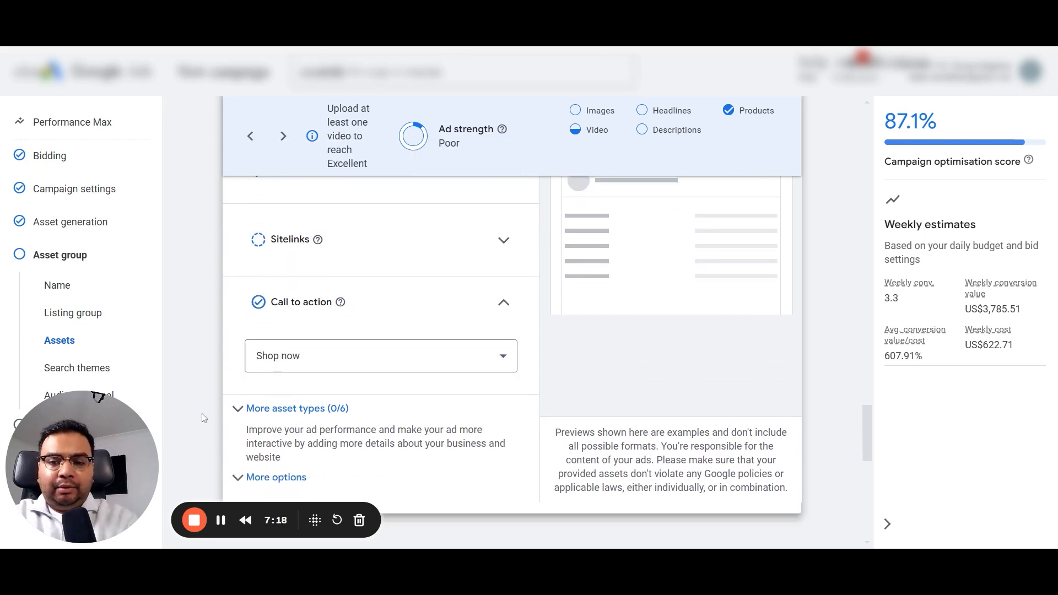
pyautogui.scroll(-4, 202, 413)
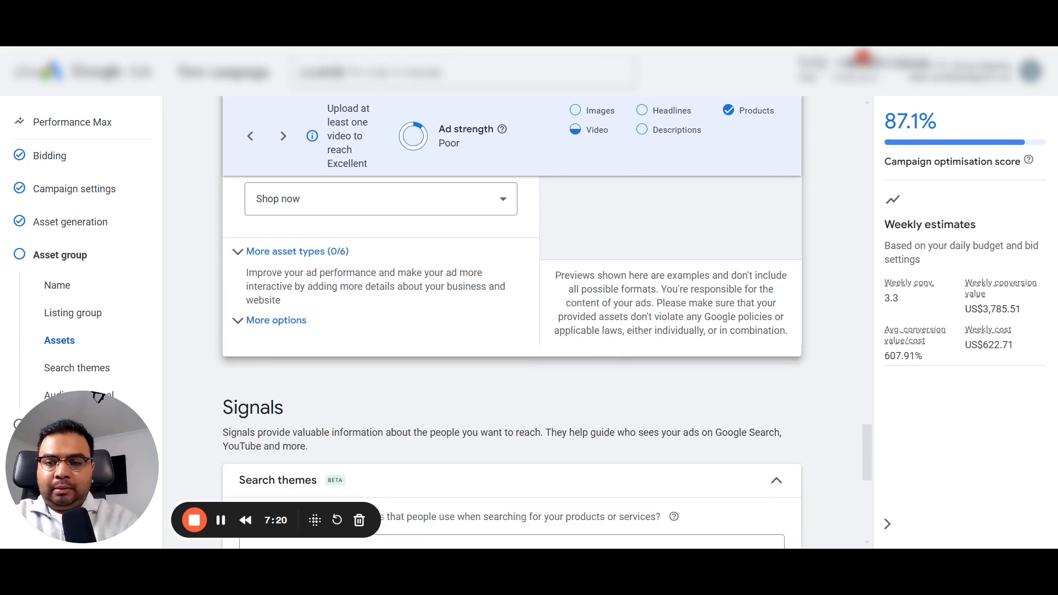
pyautogui.scroll(-4, 98, 397)
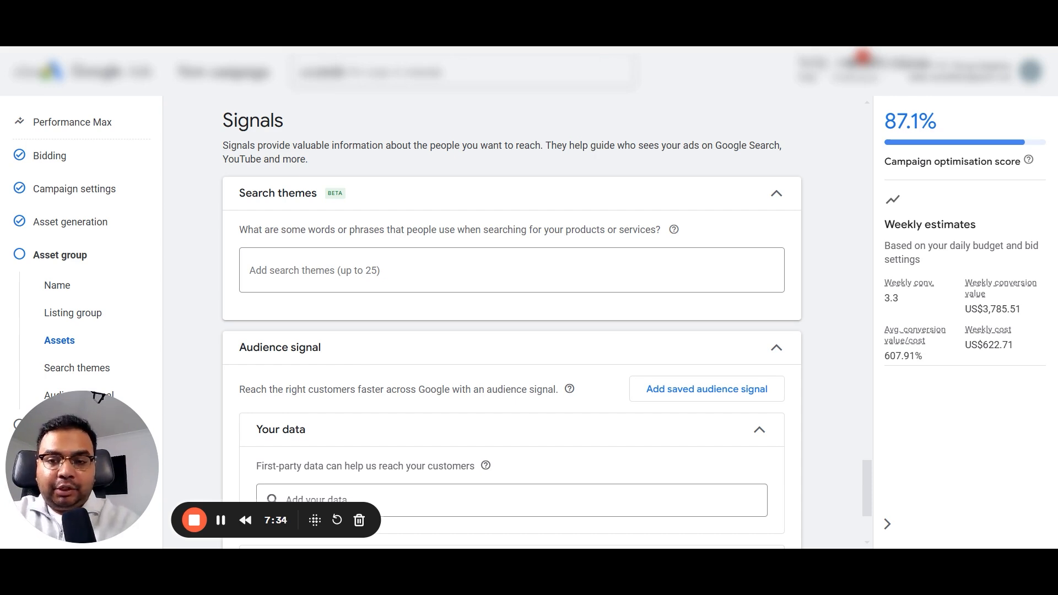
pyautogui.click(512, 270)
pyautogui.write('baby ')
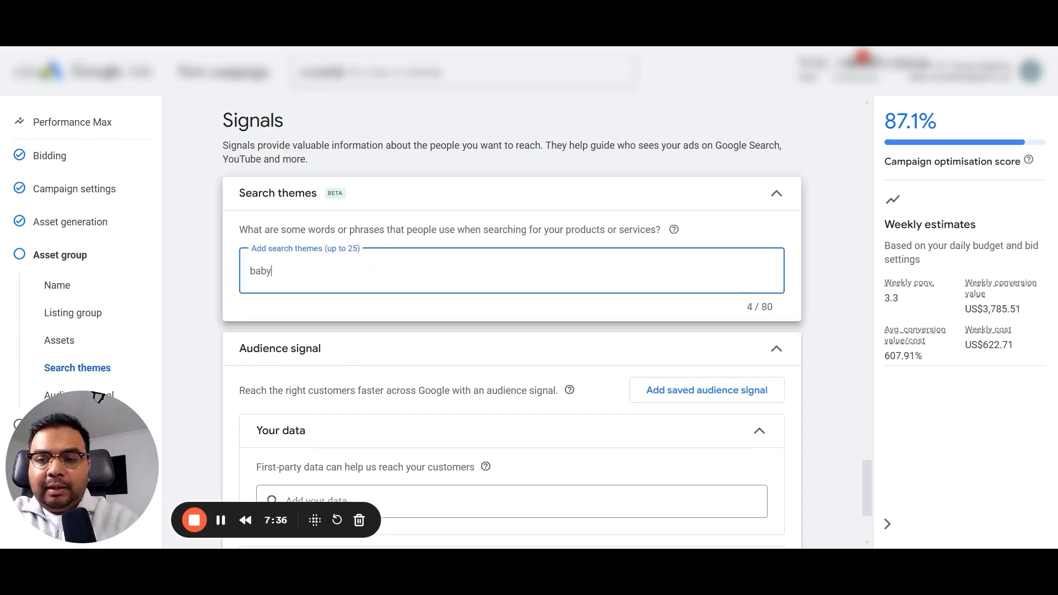
pyautogui.write('tiys')
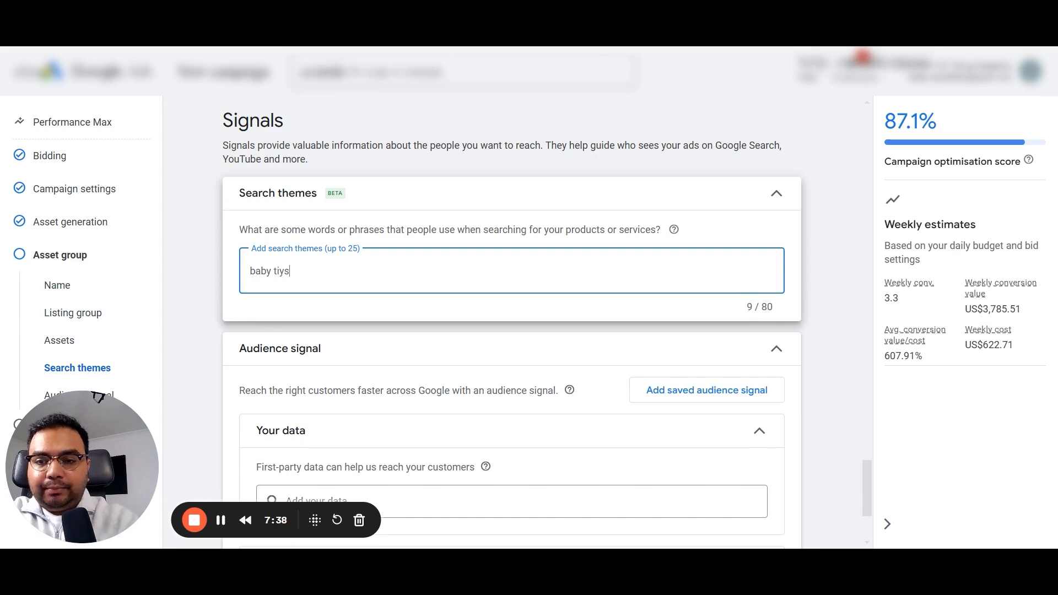
pyautogui.write('oys')
pyautogui.press('Return')
# Add the search themes "luxury baby toys", "baby toys for boys" and "baby toys for girls".
pyautogui.moveTo(271, 265)
pyautogui.write('ba')
pyautogui.press('BackSpace')
pyautogui.press('BackSpace')
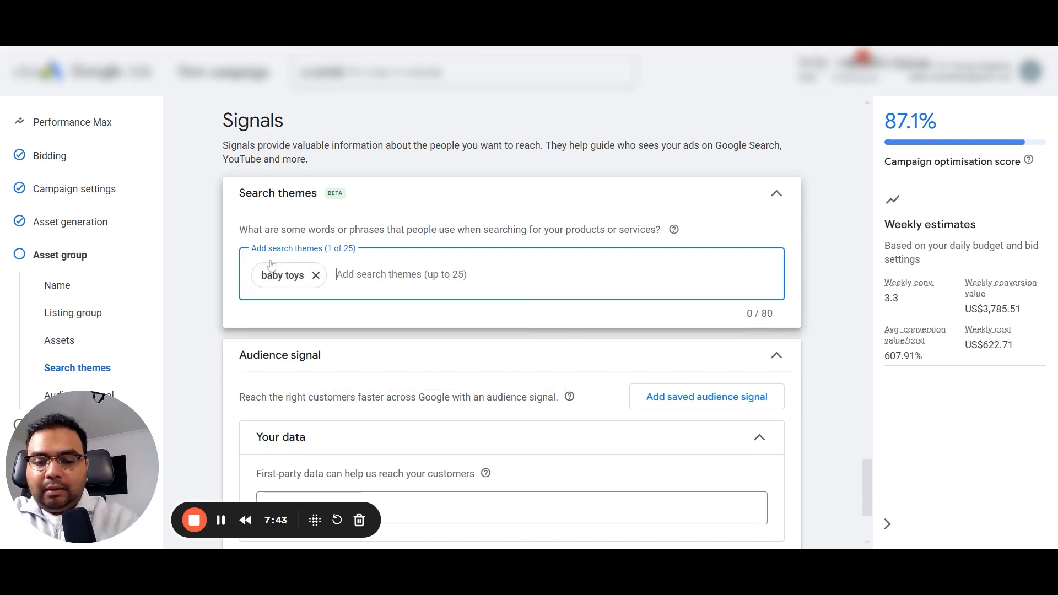
pyautogui.write('luxury baby toys')
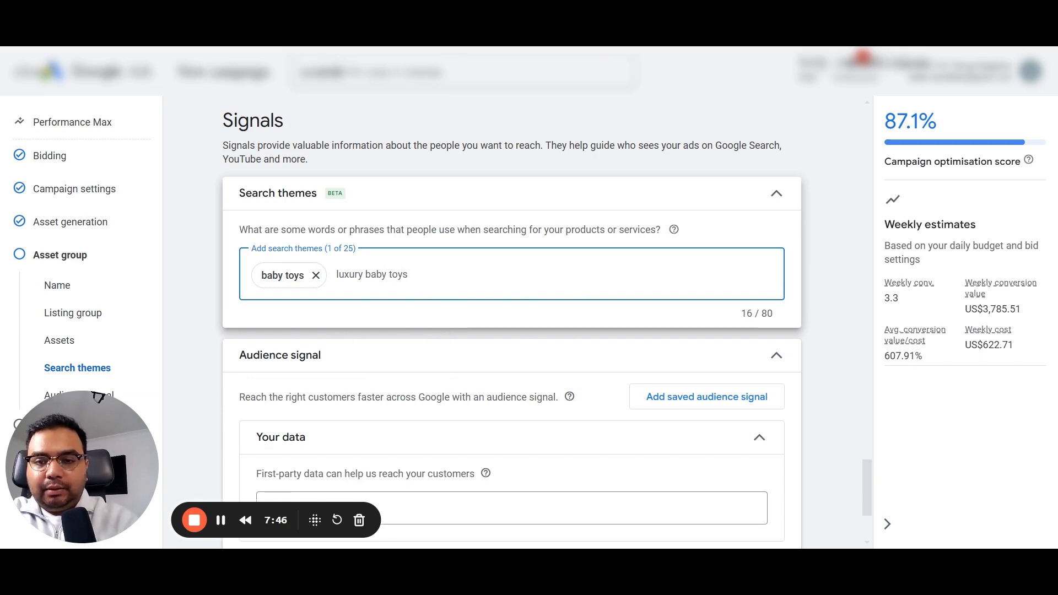
pyautogui.press('Return')
pyautogui.write('baby toys for boys')
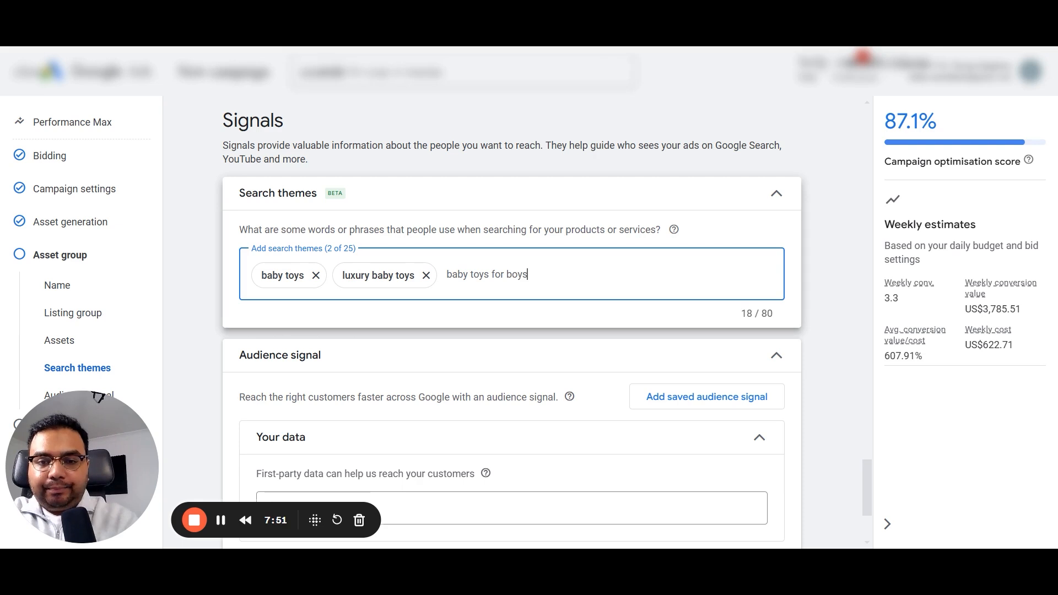
pyautogui.press('Return')
pyautogui.write('baby toys for girls')
pyautogui.press('Return')
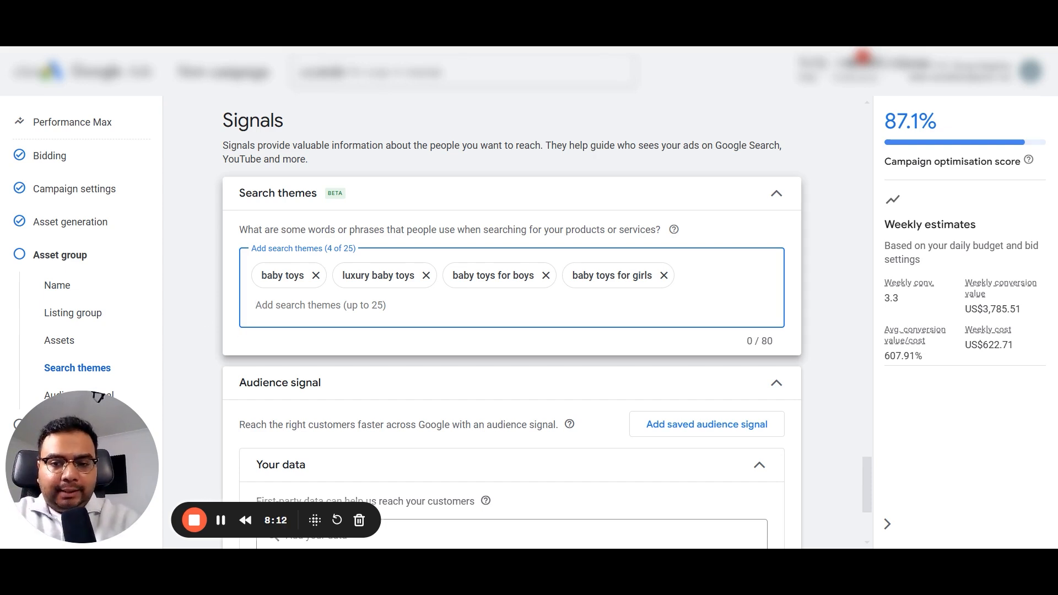
# Add Customer List (Shopify) as first-party data in the audience signal.
pyautogui.scroll(-3, 205, 355)
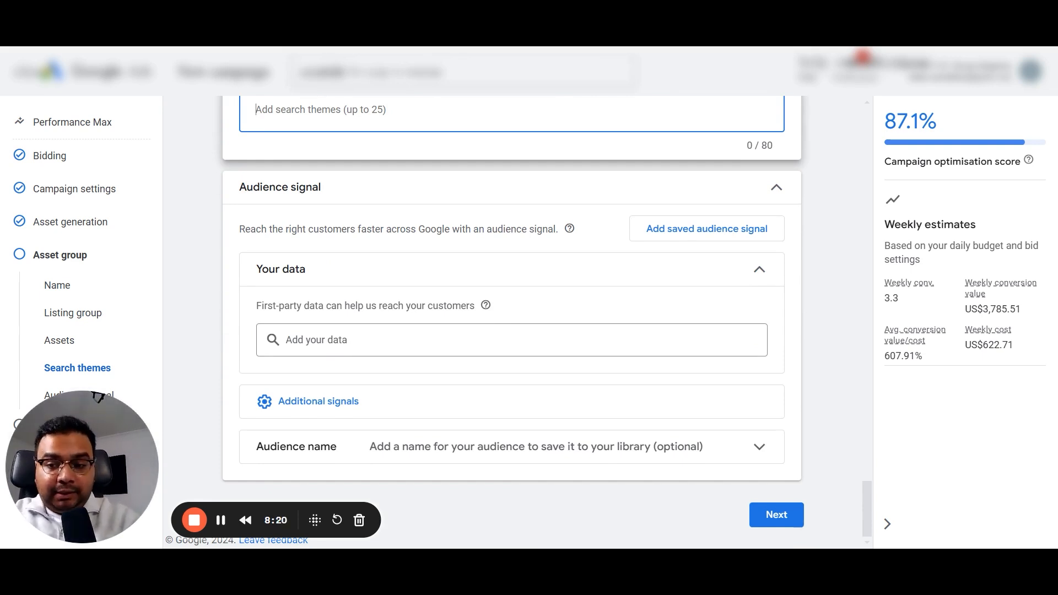
pyautogui.press('Tab')
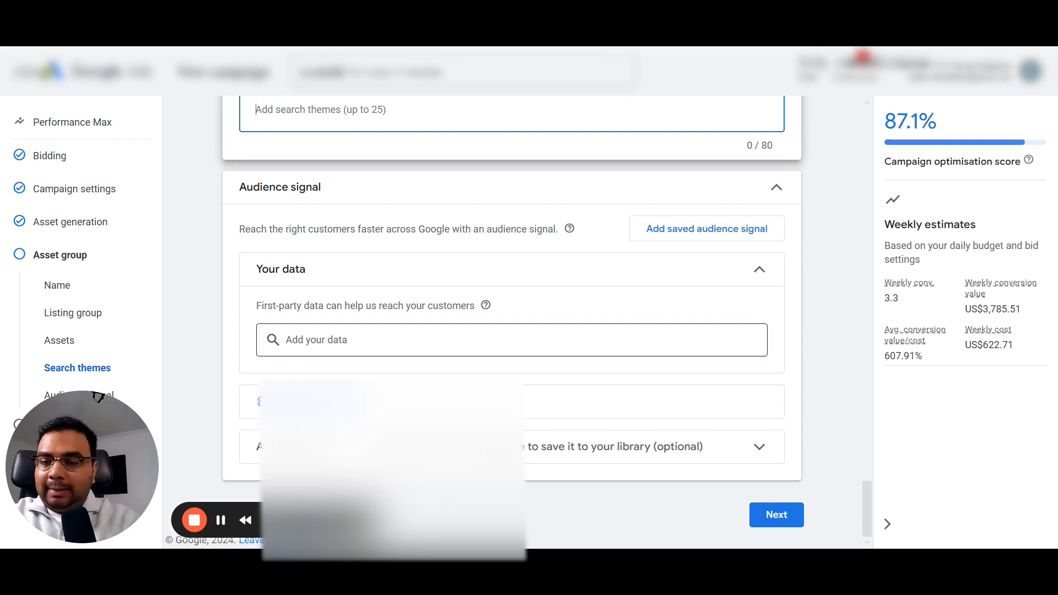
pyautogui.click(342, 426)
pyautogui.click(206, 392)
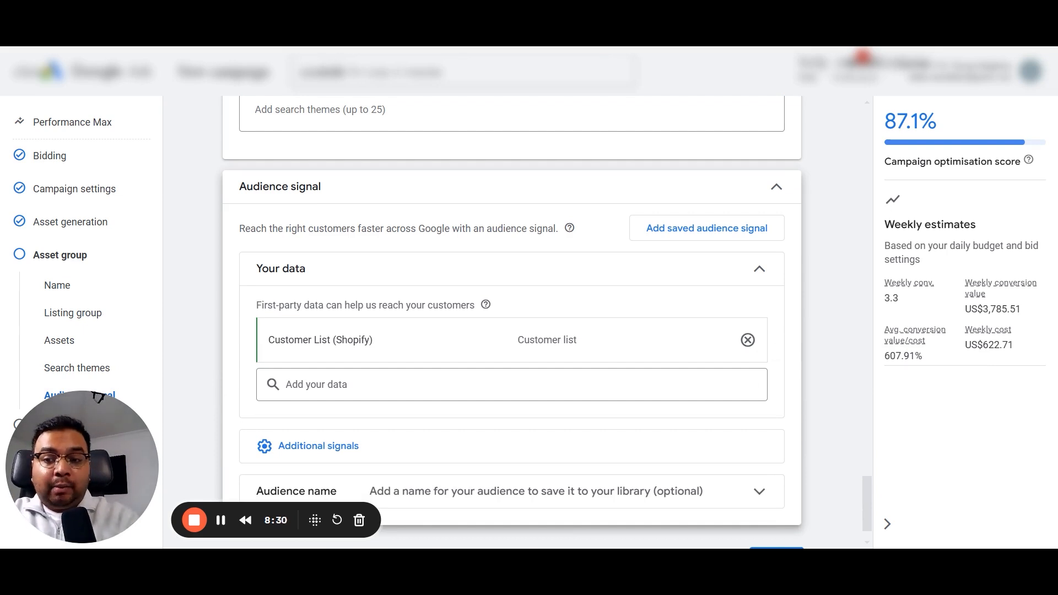
# Expand the additional audience signals, leave all demographics selected, and continue to the budget stage.
pyautogui.scroll(-1, 512, 322)
pyautogui.click(307, 402)
pyautogui.scroll(-1, 262, 420)
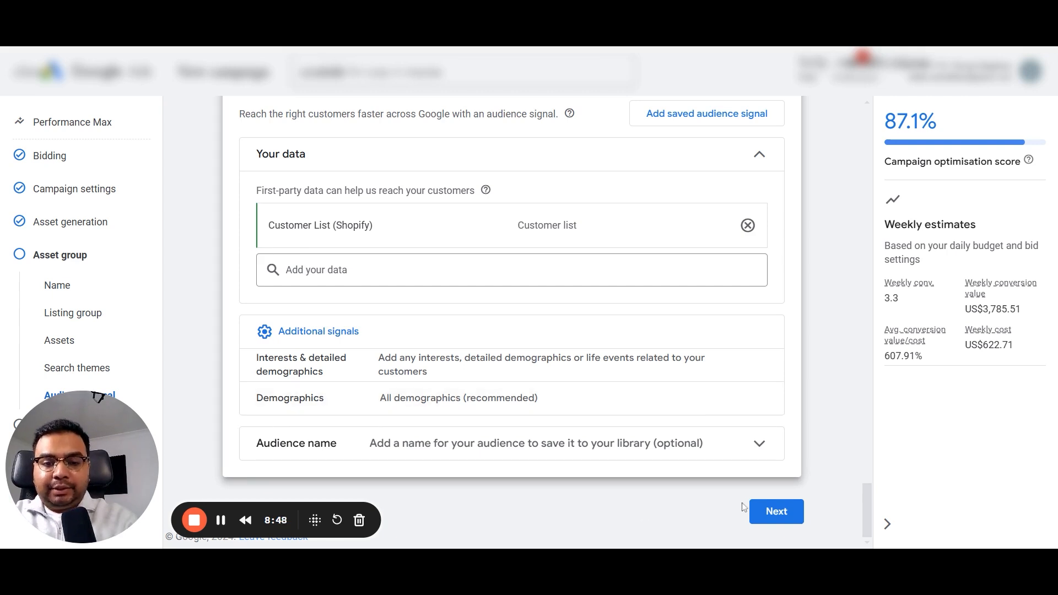
pyautogui.click(788, 523)
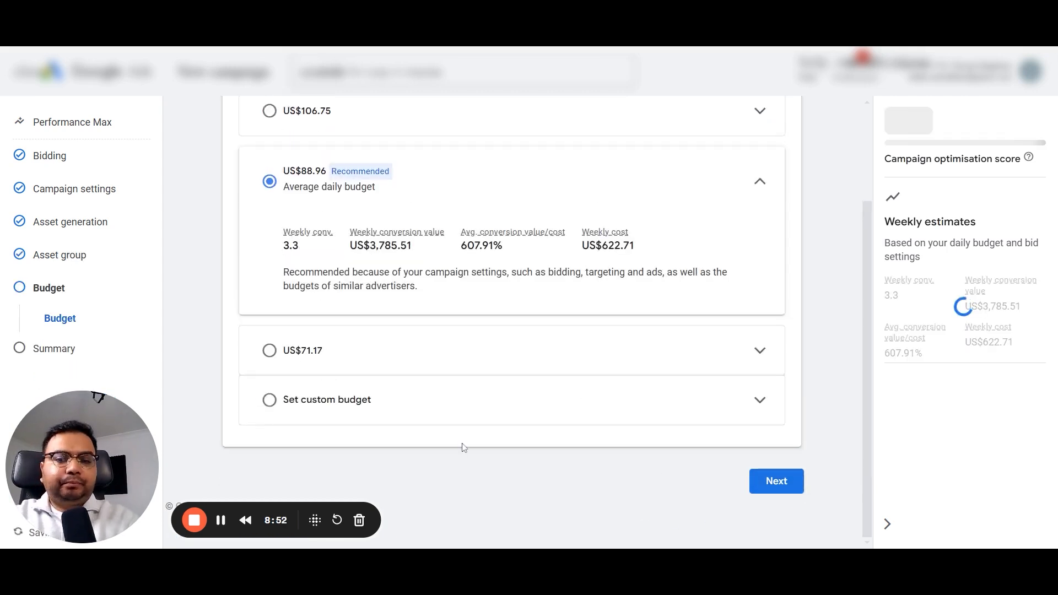
# Set a custom average daily budget of US$100 and continue to the campaign summary.
pyautogui.click(368, 407)
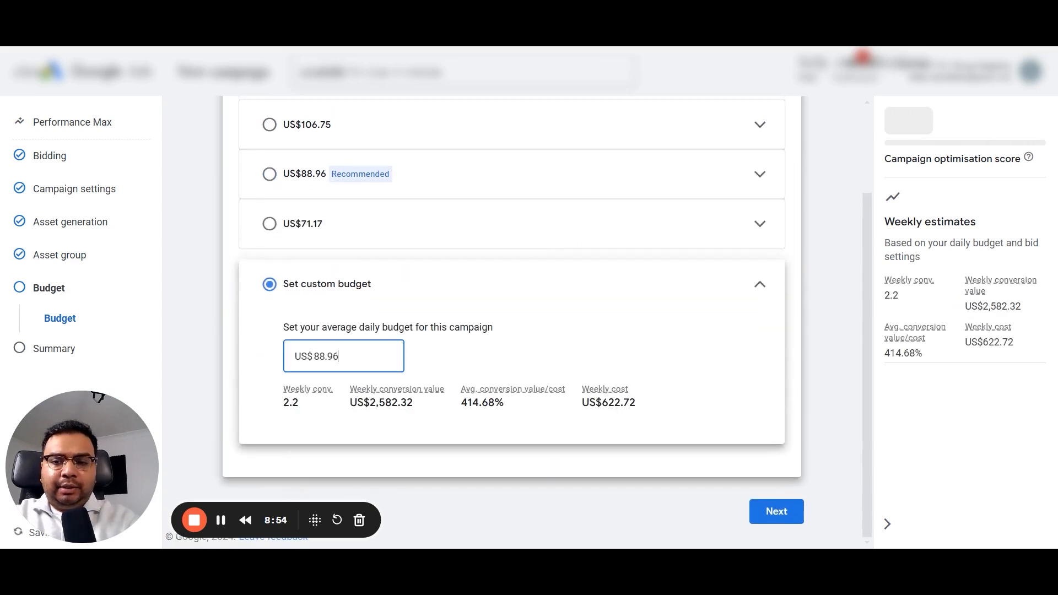
pyautogui.hotkey('ctrl', 'a')
pyautogui.write('100')
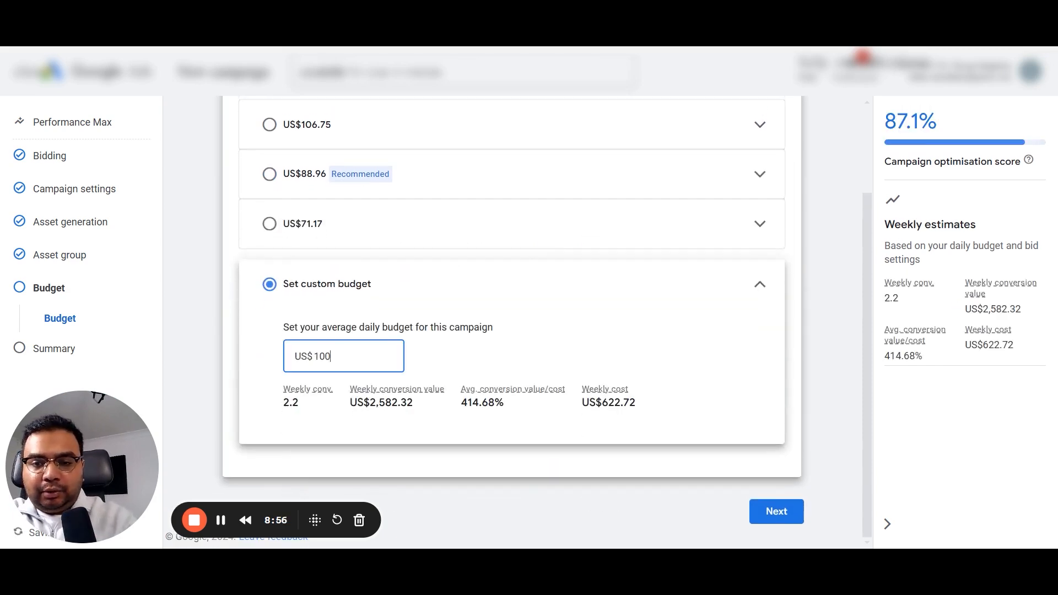
pyautogui.click(208, 362)
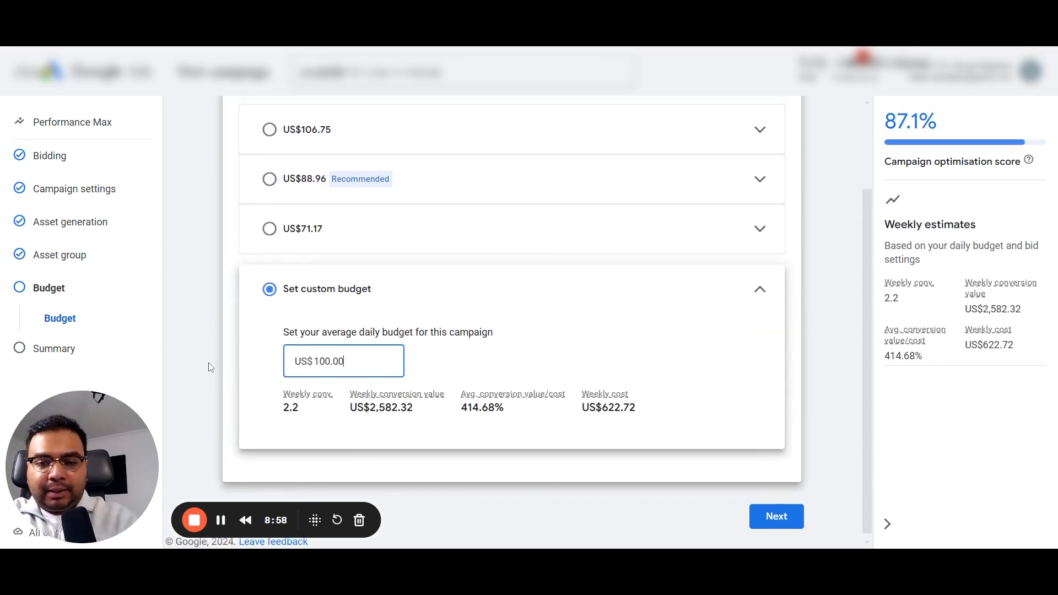
pyautogui.click(766, 301)
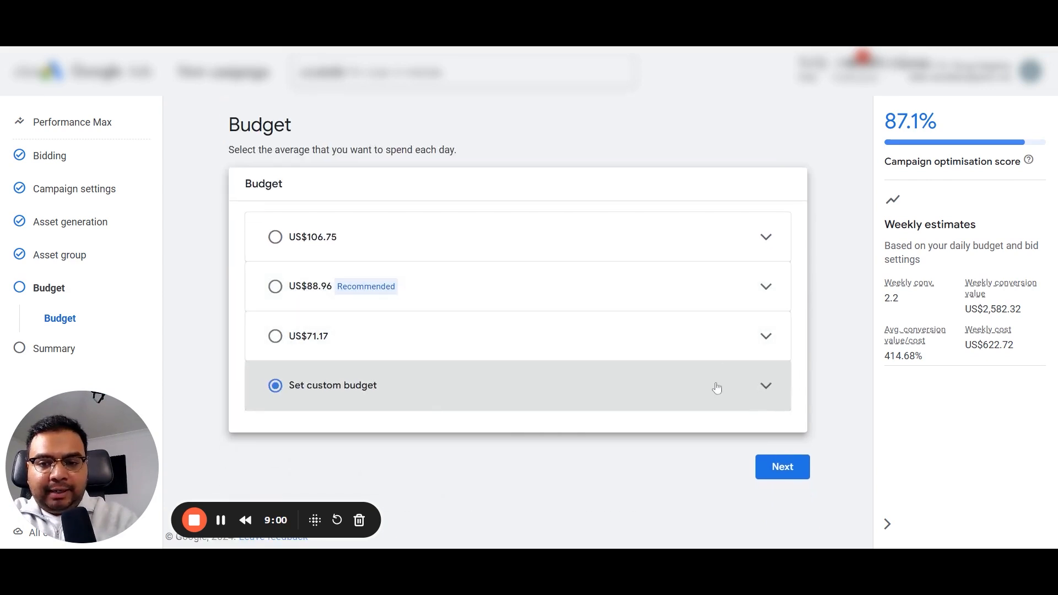
pyautogui.click(779, 471)
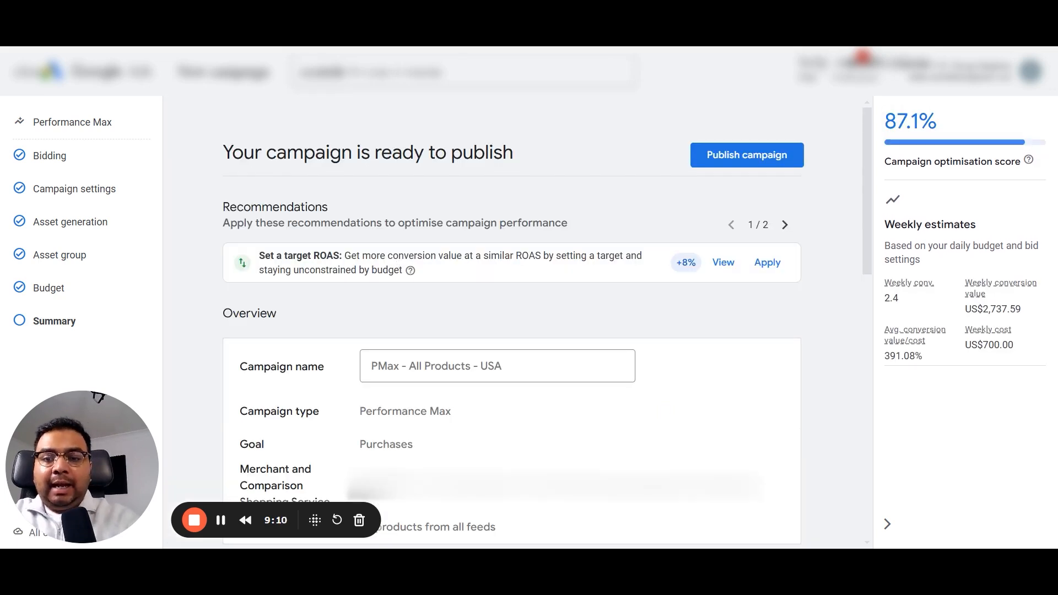
# Review the campaign summary, including the asset group, search themes, audience and budget.
pyautogui.scroll(-10, 462, 325)
pyautogui.scroll(-3, 462, 325)
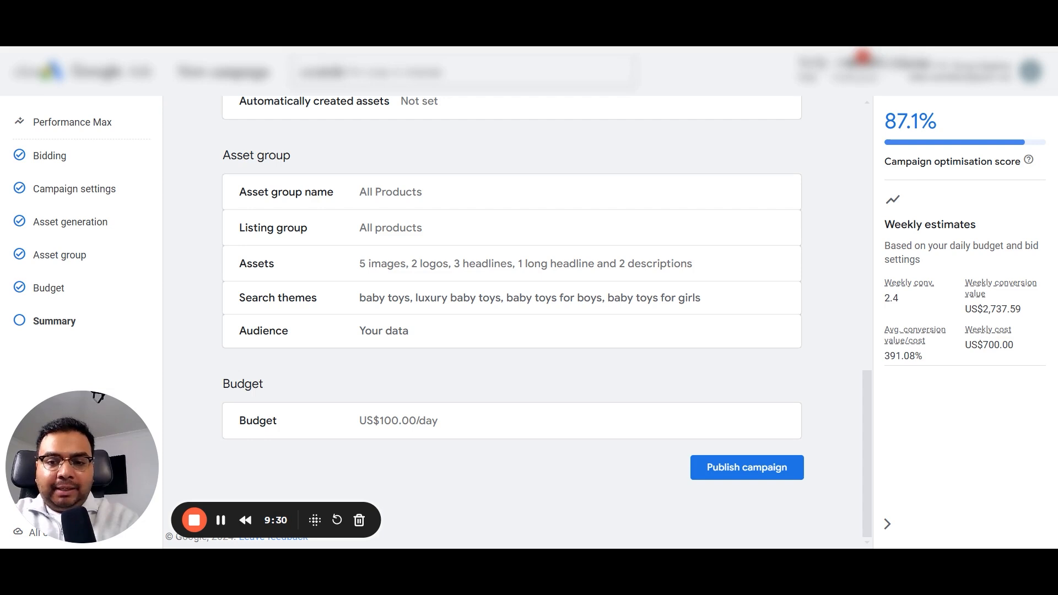
pyautogui.scroll(1, 518, 323)
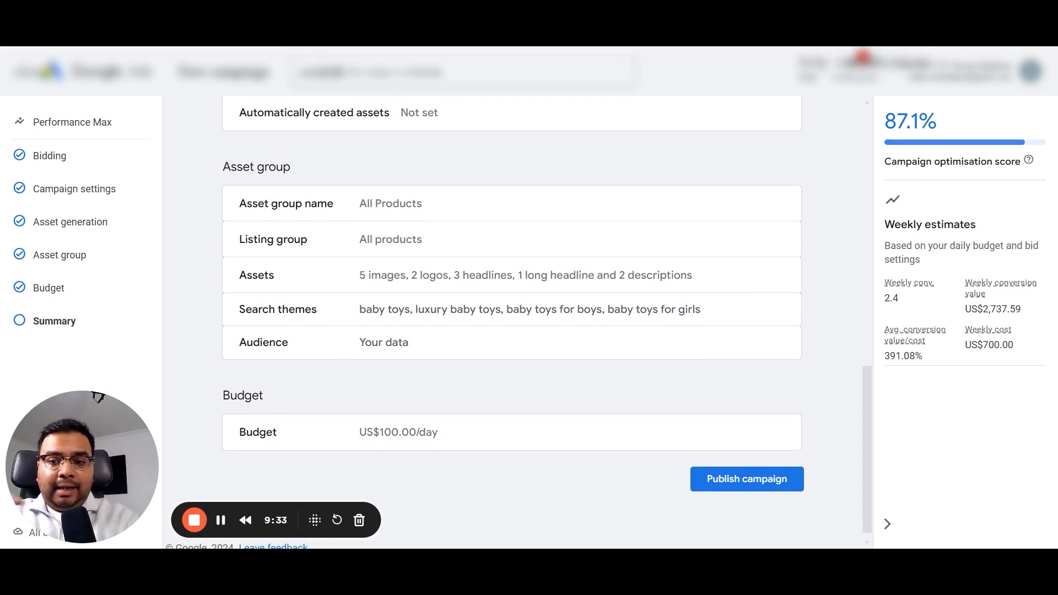